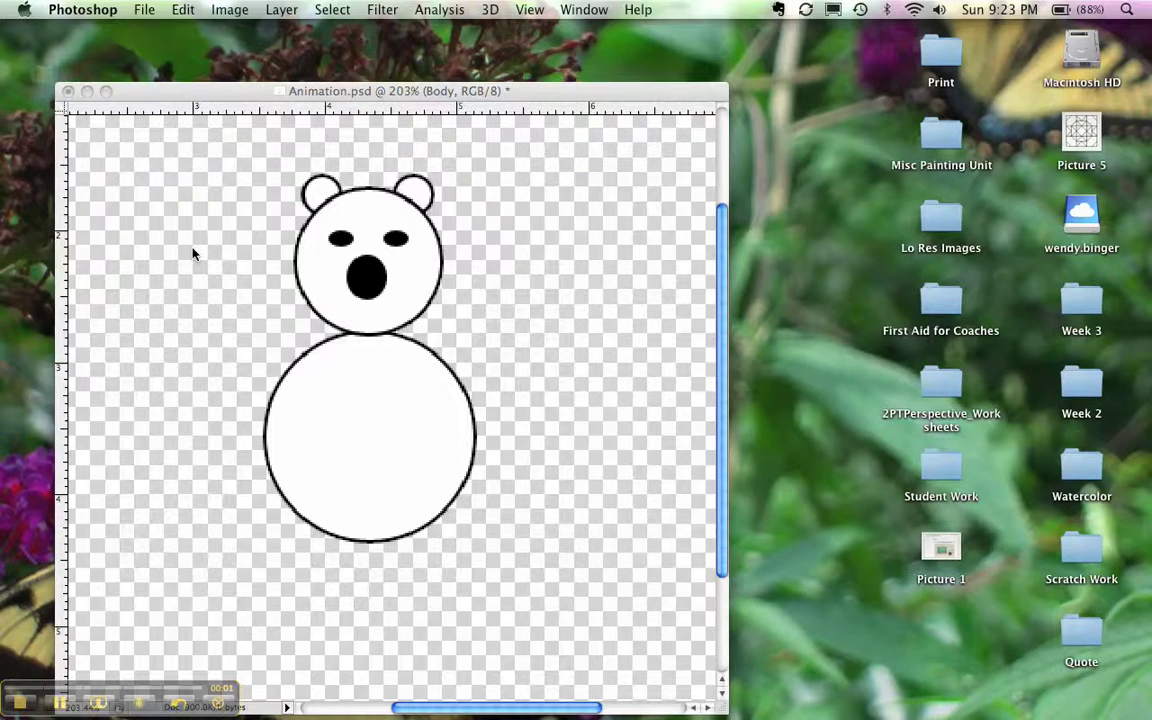
- Show the hidden workspace panels and select the Ellipse Tool from the shape tool flyout
key(Tab)
click(38, 286)
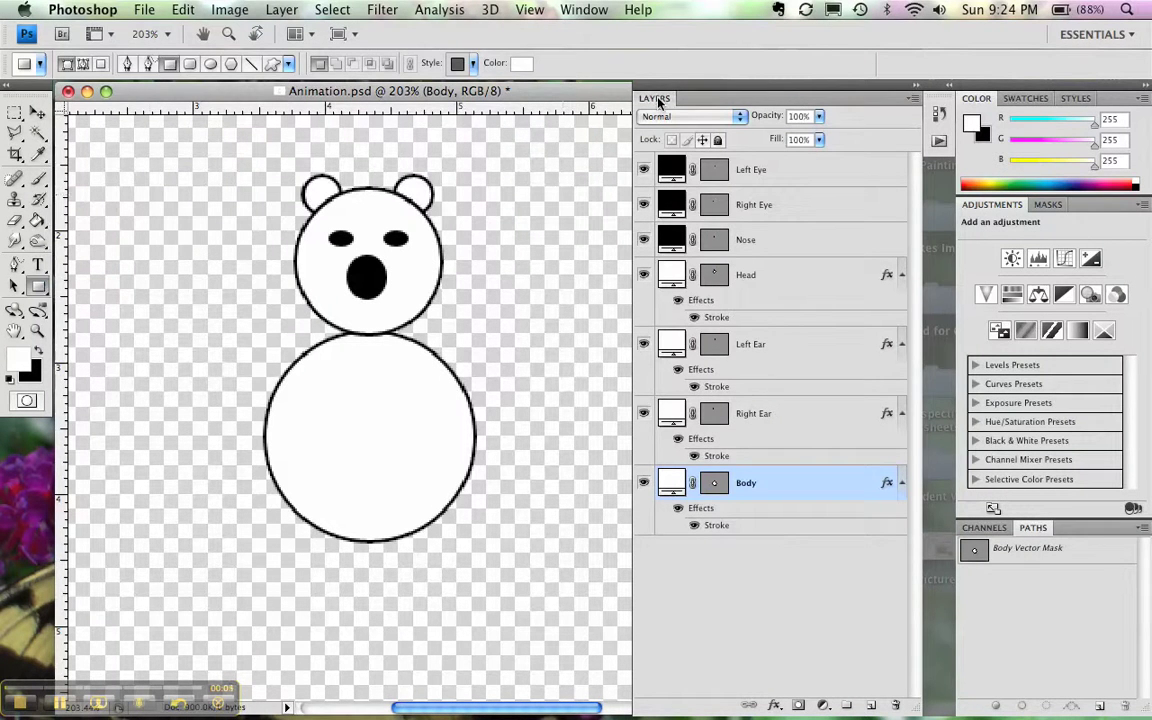
click(38, 287)
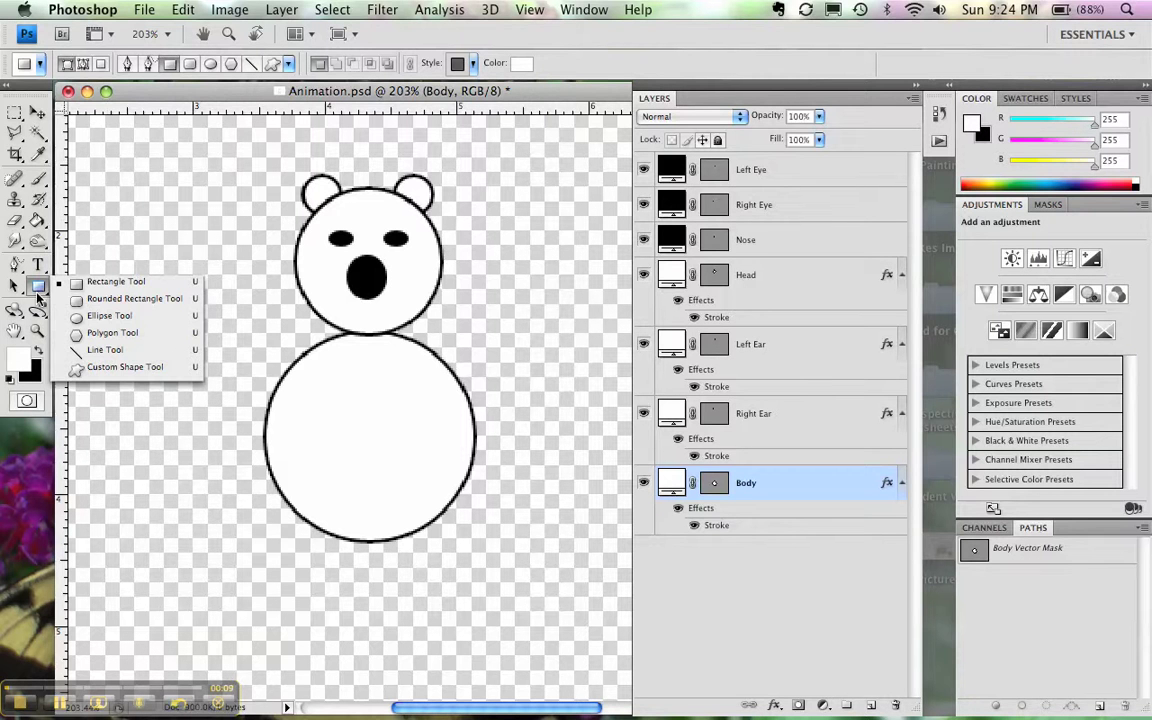
click(117, 316)
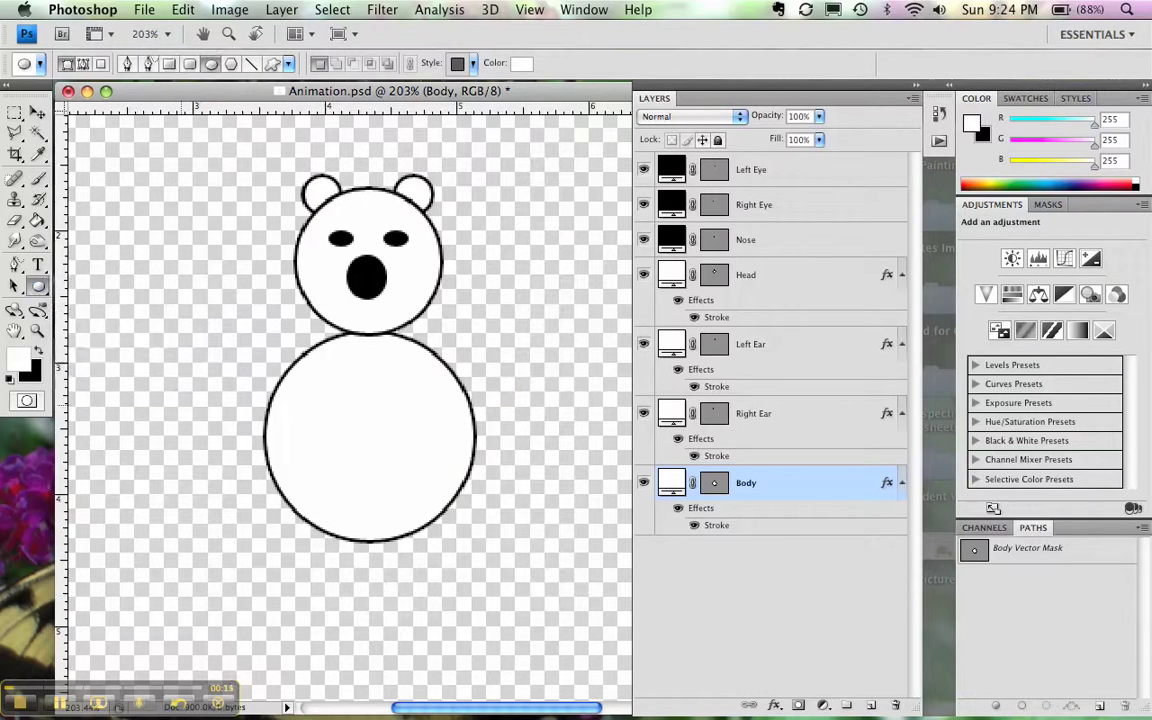
- Pan right and draw a circle and a wide oval below it beside the polar bear
drag(524, 380, 274, 345)
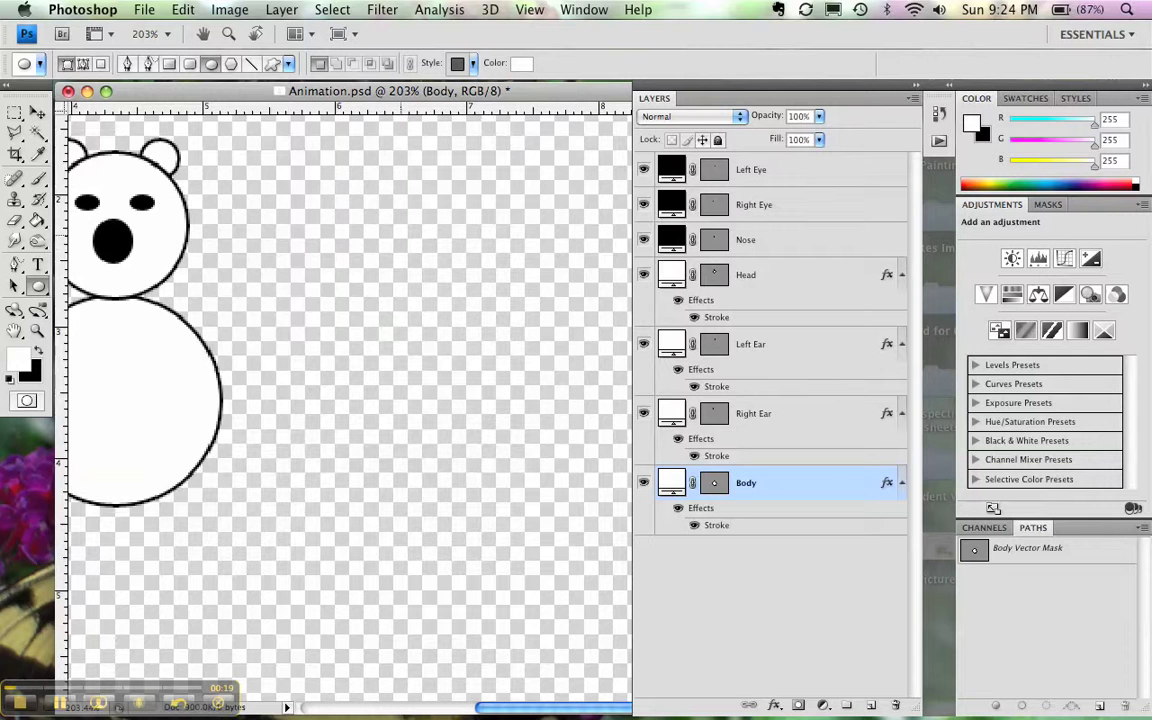
drag(398, 232, 580, 414)
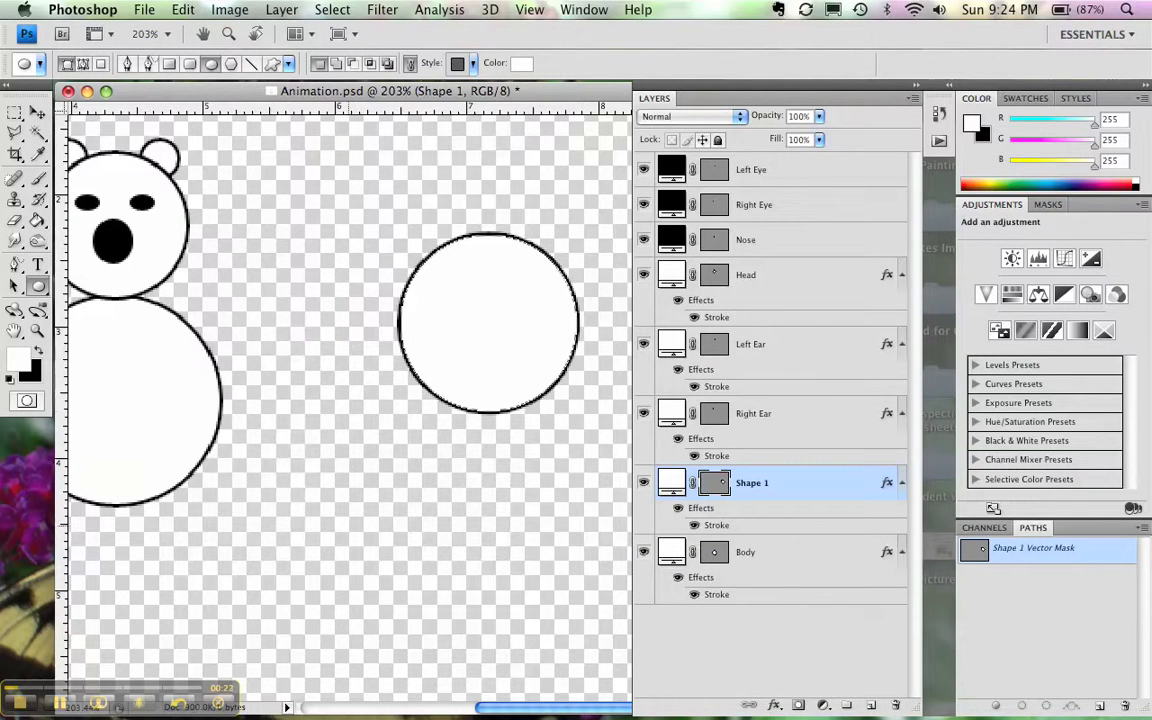
drag(415, 490, 591, 608)
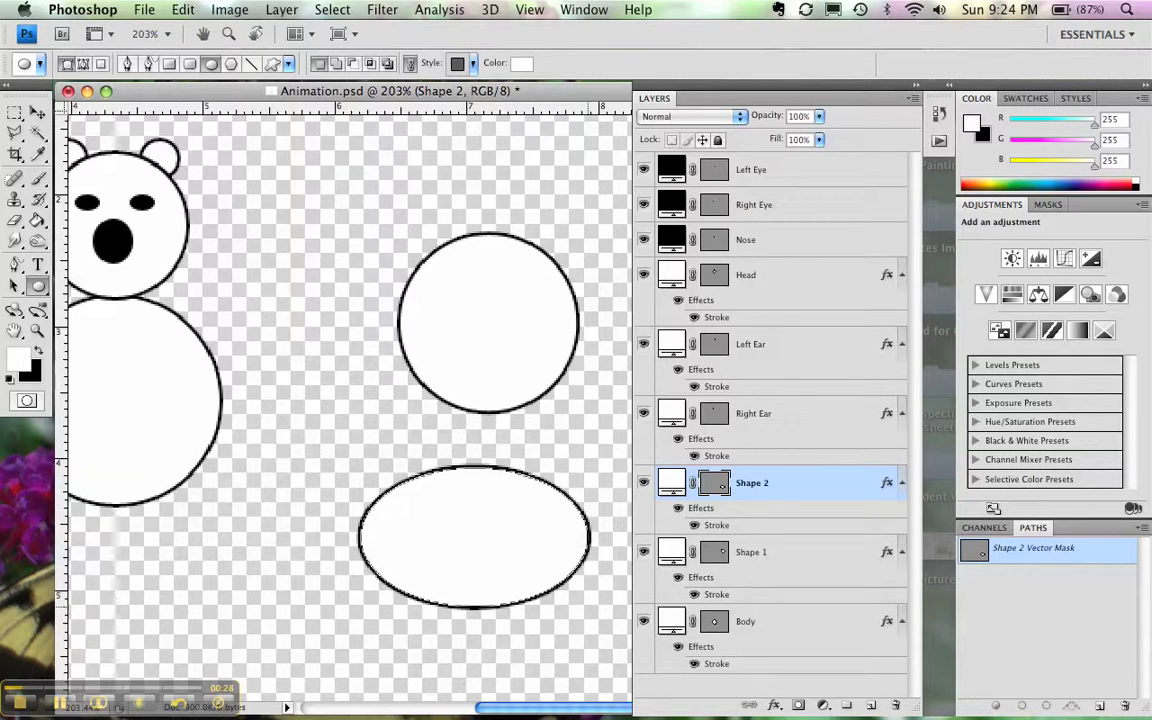
click(786, 561)
- Rename the Shape 2 layer to 'Oval' and the Shape 1 layer to 'Circle'
click(771, 503)
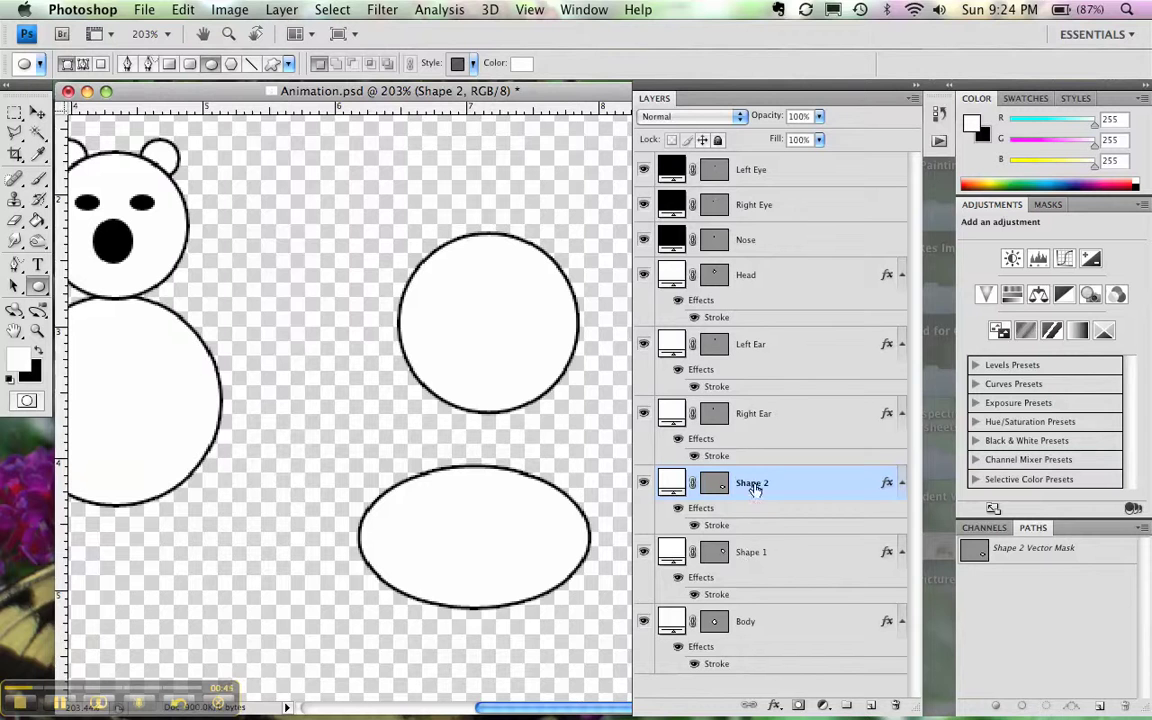
double_click(754, 488)
text(Oval)
key(Return)
double_click(748, 553)
text(Cl)
key(Return)
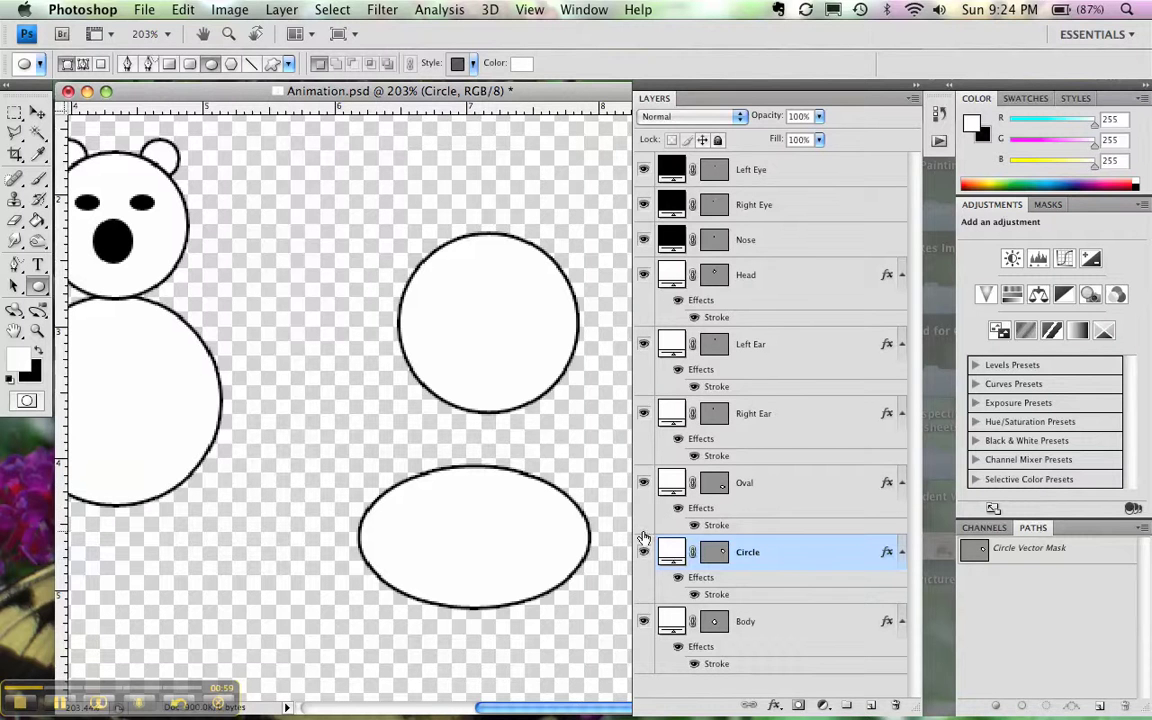
double_click(670, 486)
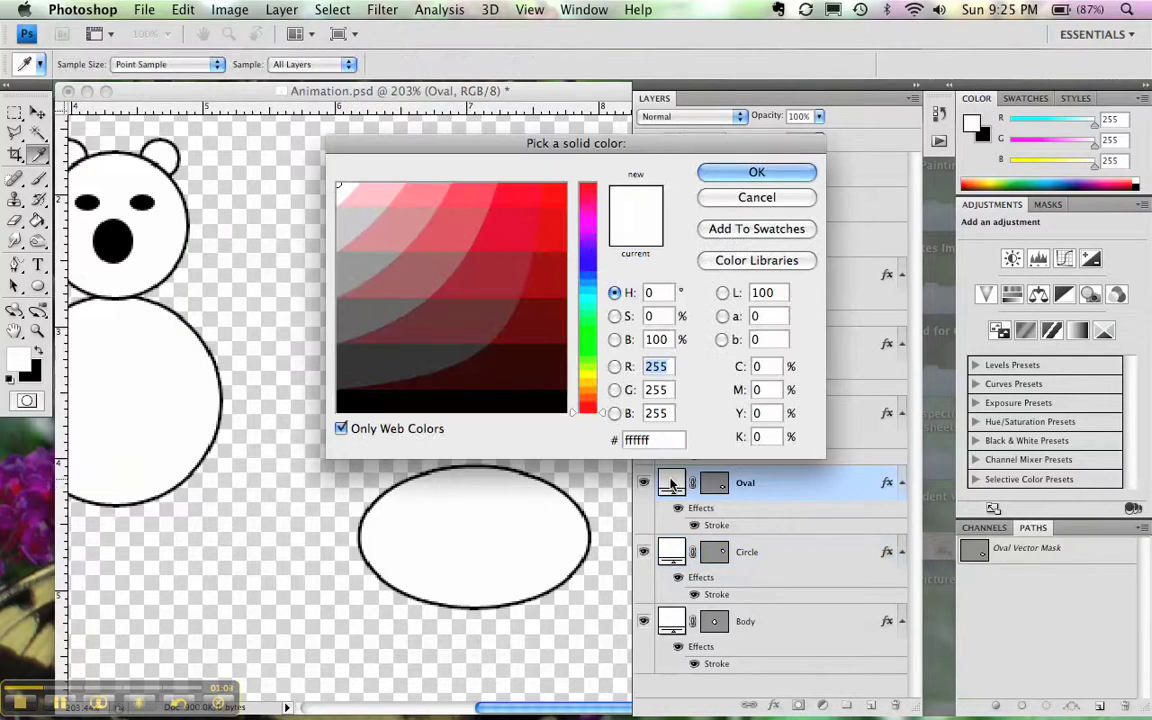
- Fill the Oval with pure red and the Circle with bright green (#00ff33)
click(561, 194)
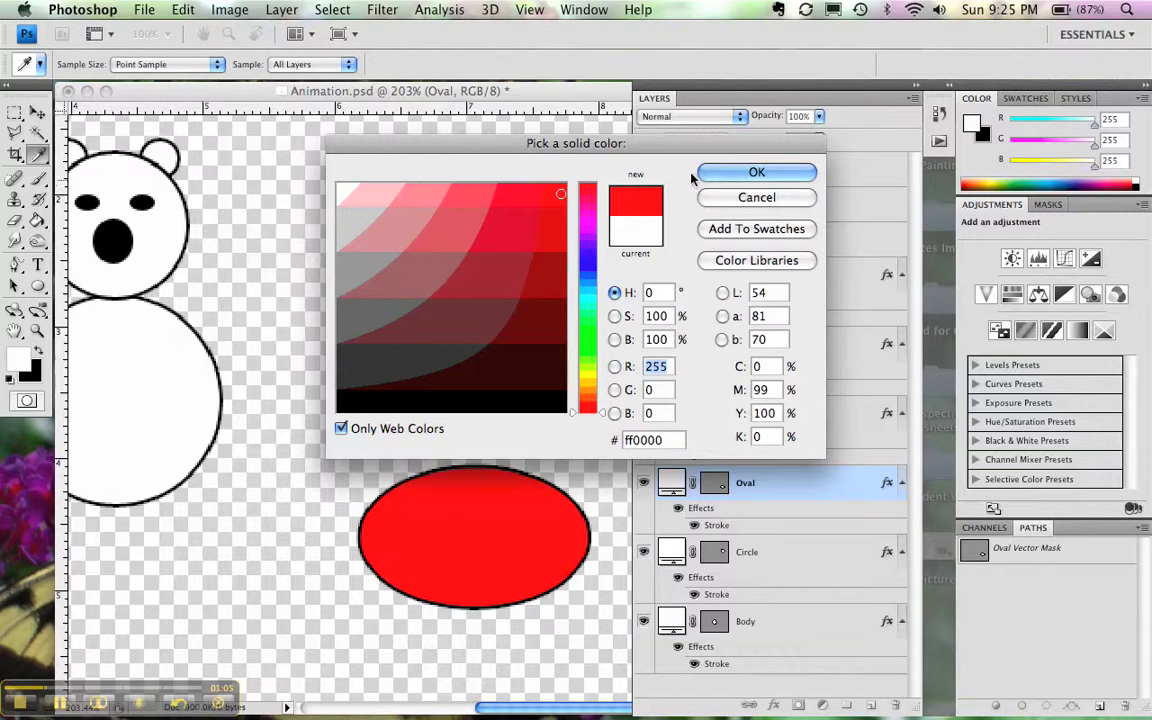
key(Return)
double_click(670, 552)
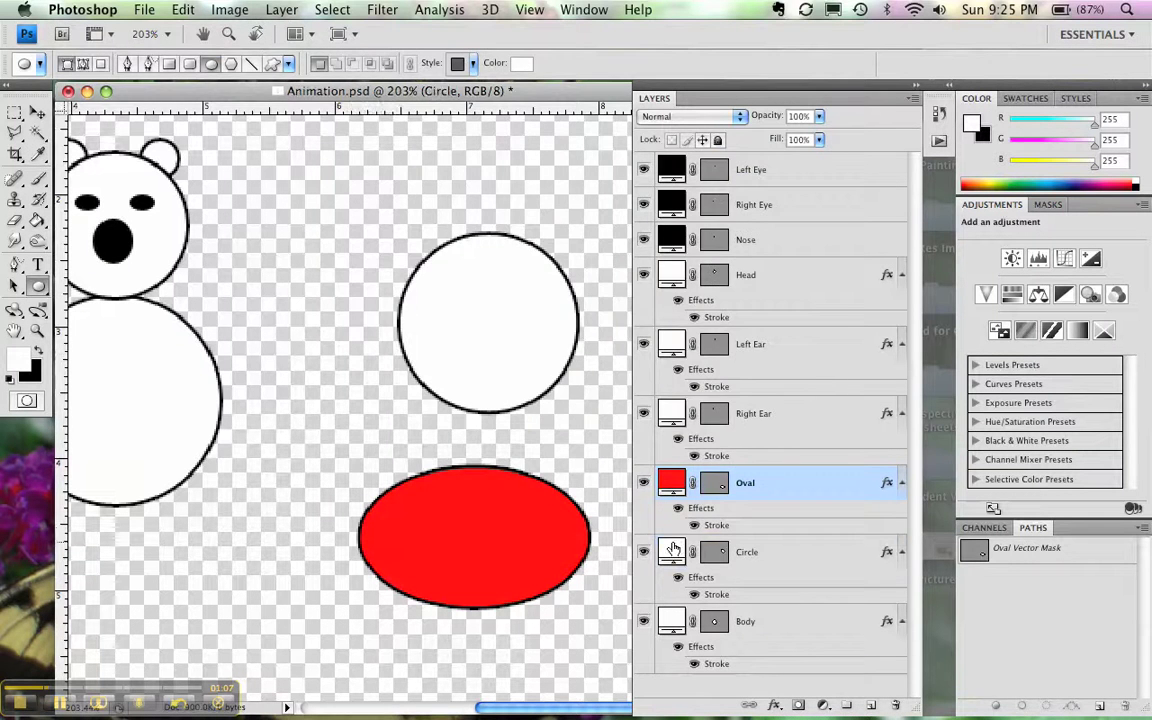
click(342, 430)
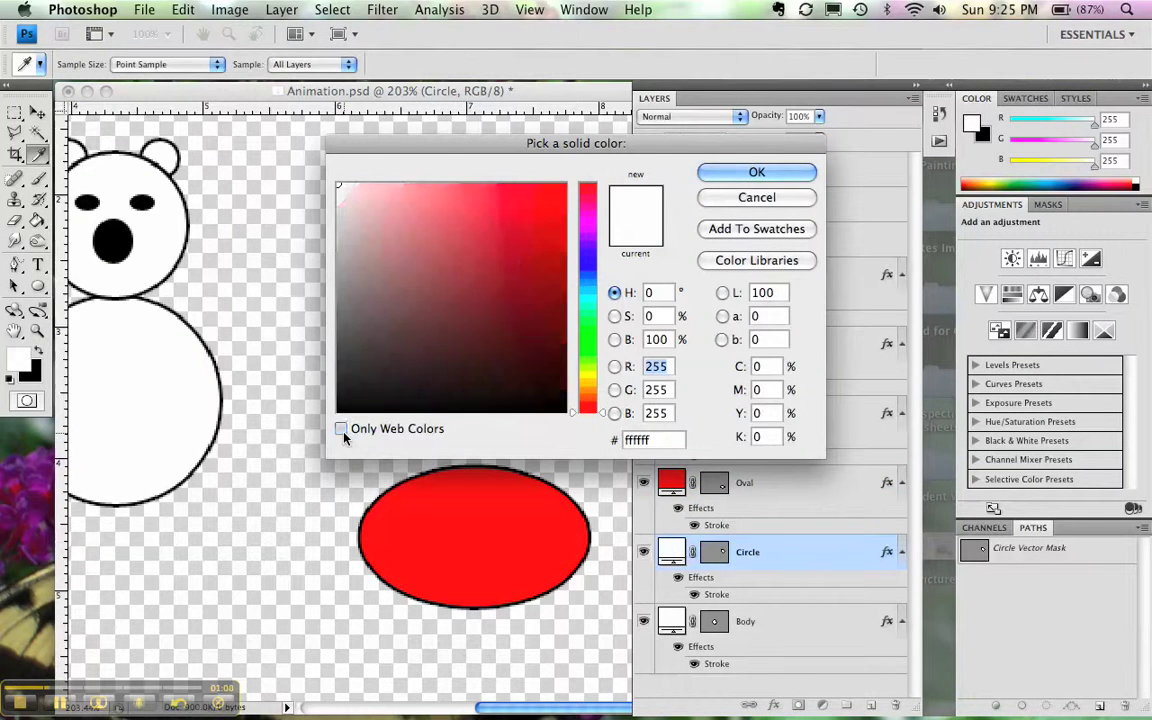
click(342, 430)
drag(600, 412, 599, 328)
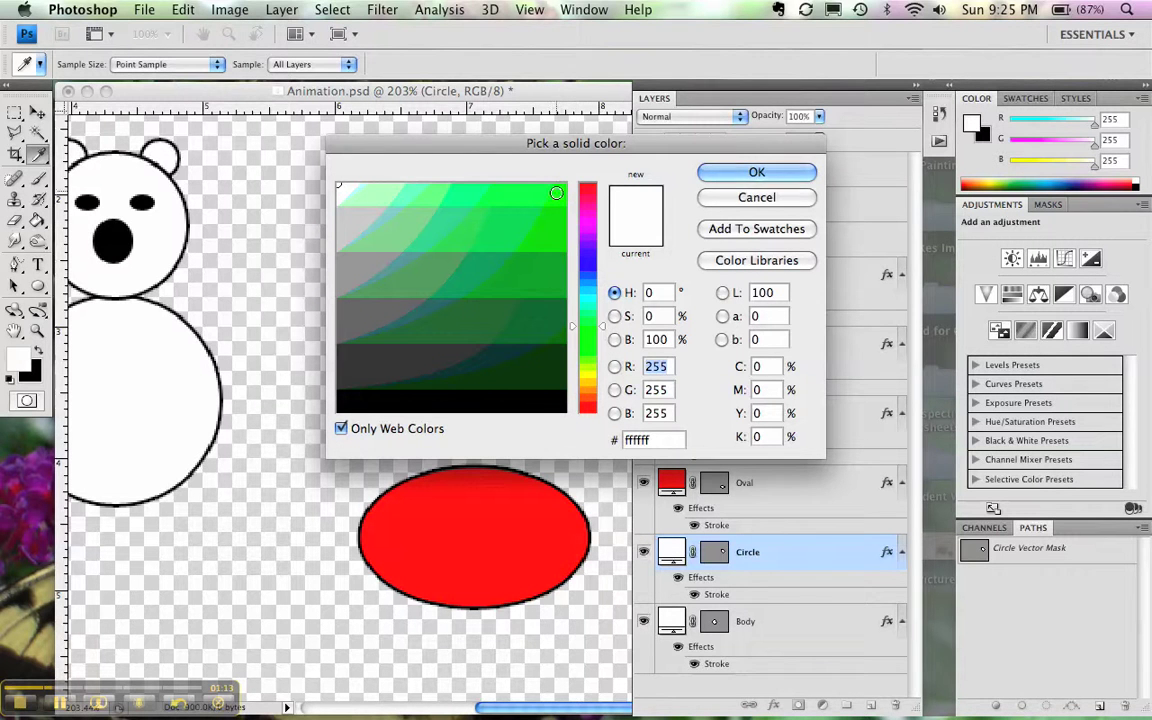
click(558, 194)
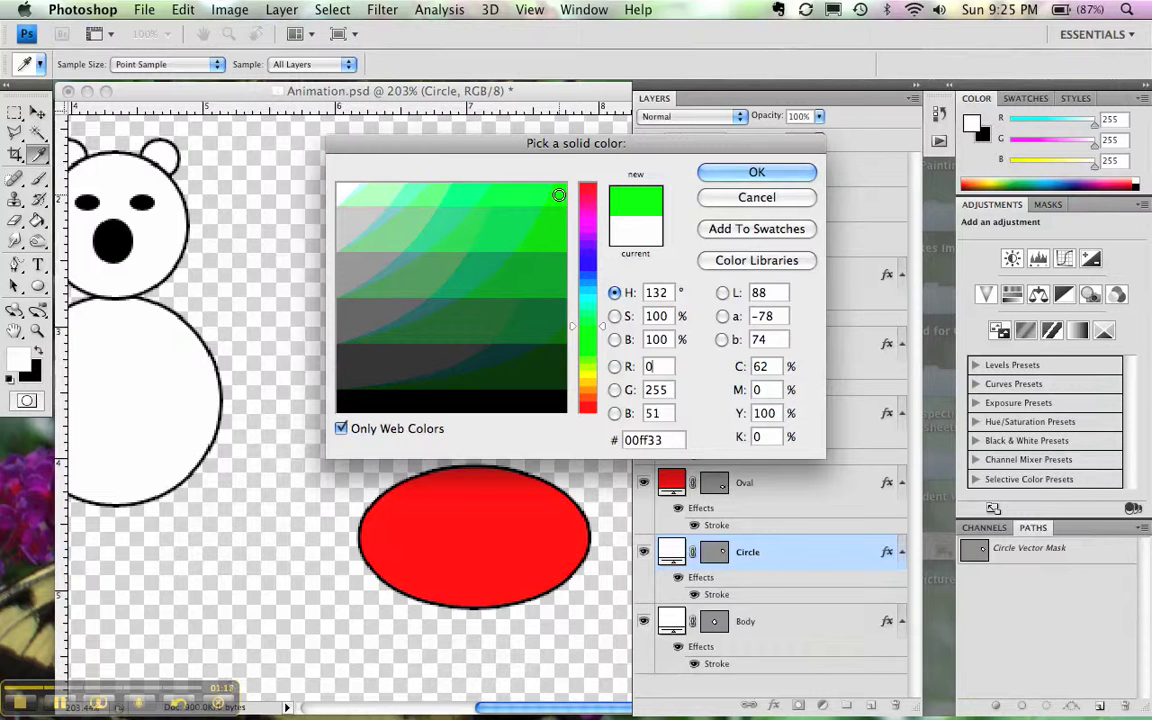
click(737, 177)
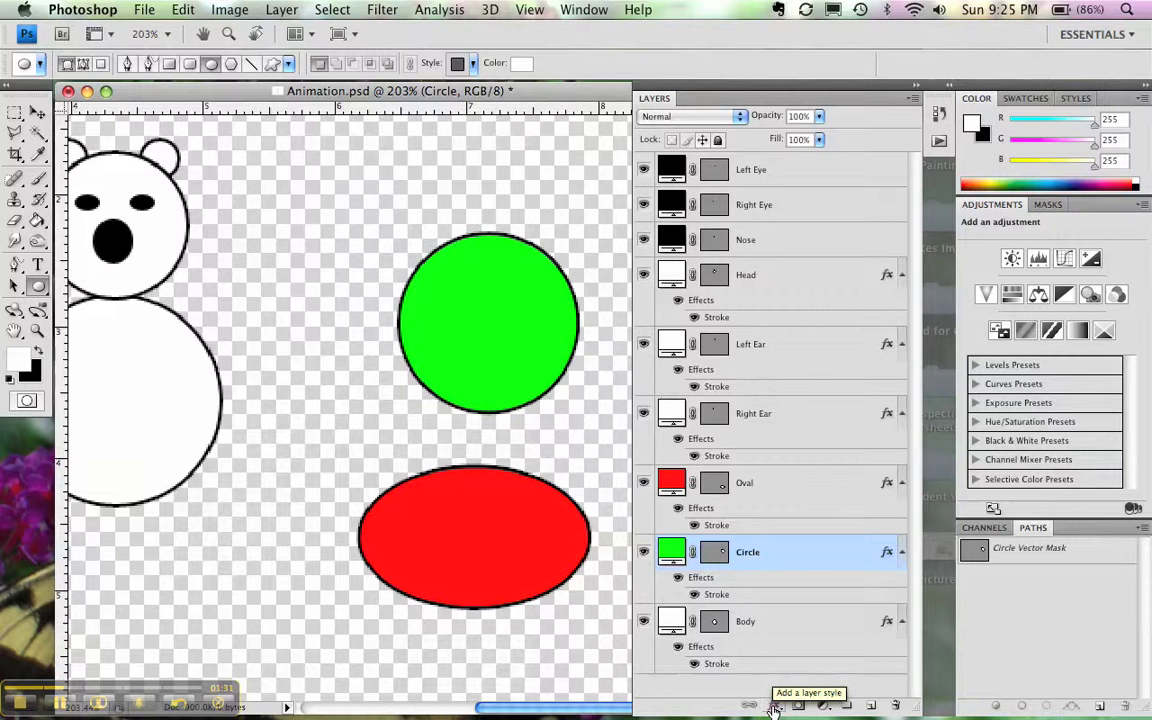
- Add a Stroke style to the Circle, trying 7 px size, Inside then Center position, and lower opacity
click(773, 706)
click(784, 689)
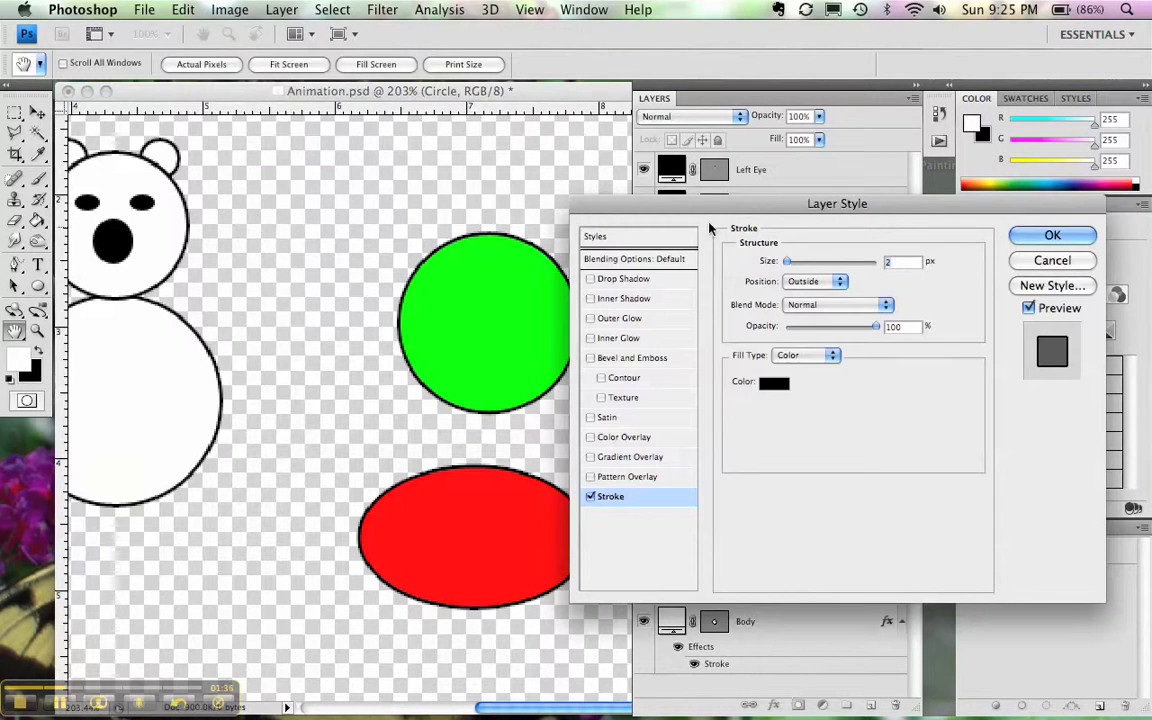
drag(710, 213, 768, 104)
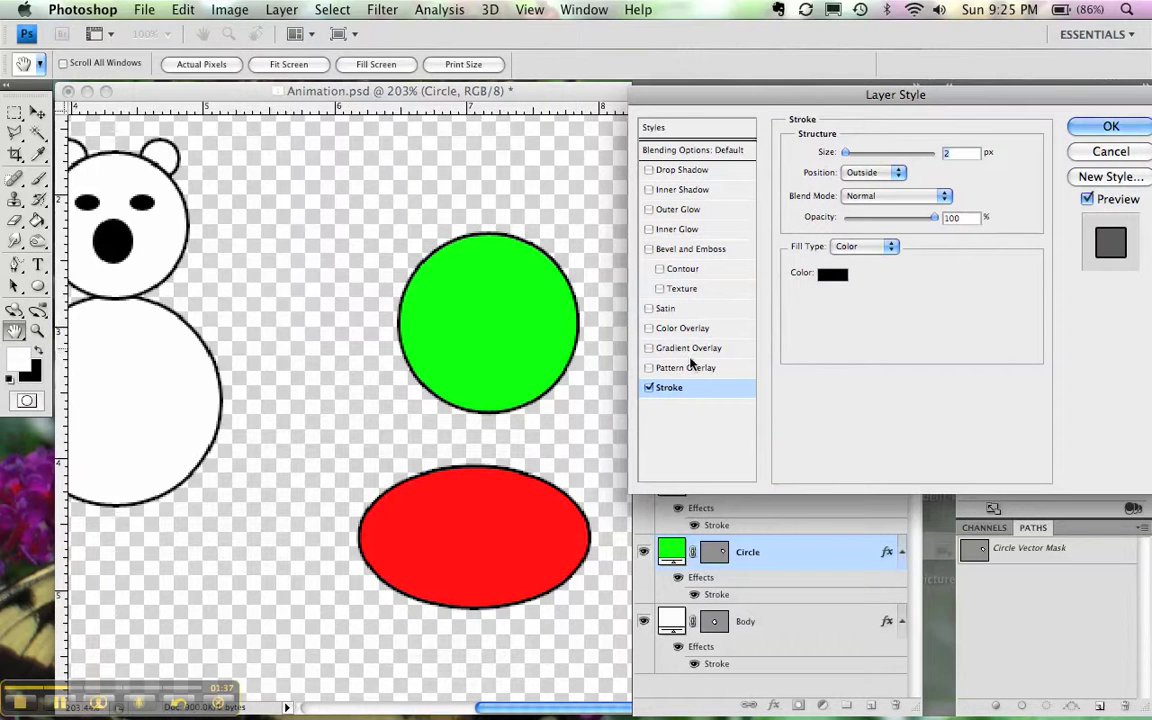
mouse_move(846, 156)
mouse_down()
mouse_move(861, 154)
mouse_move(851, 158)
mouse_up()
click(866, 172)
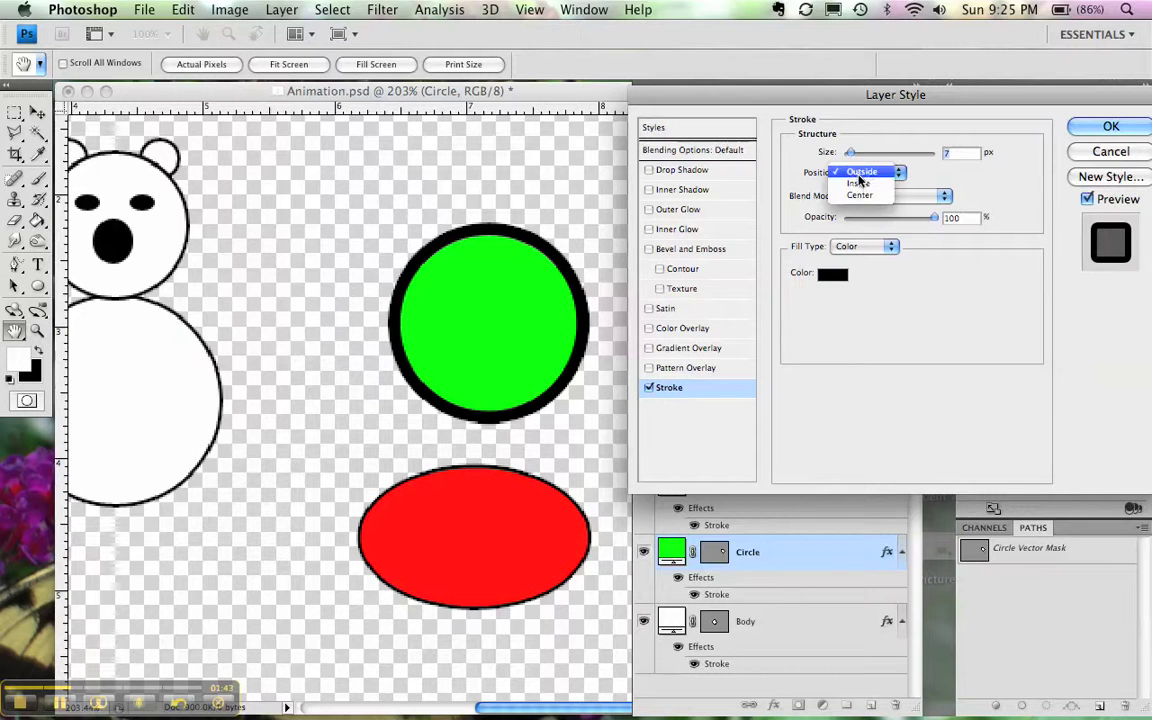
click(861, 185)
click(862, 174)
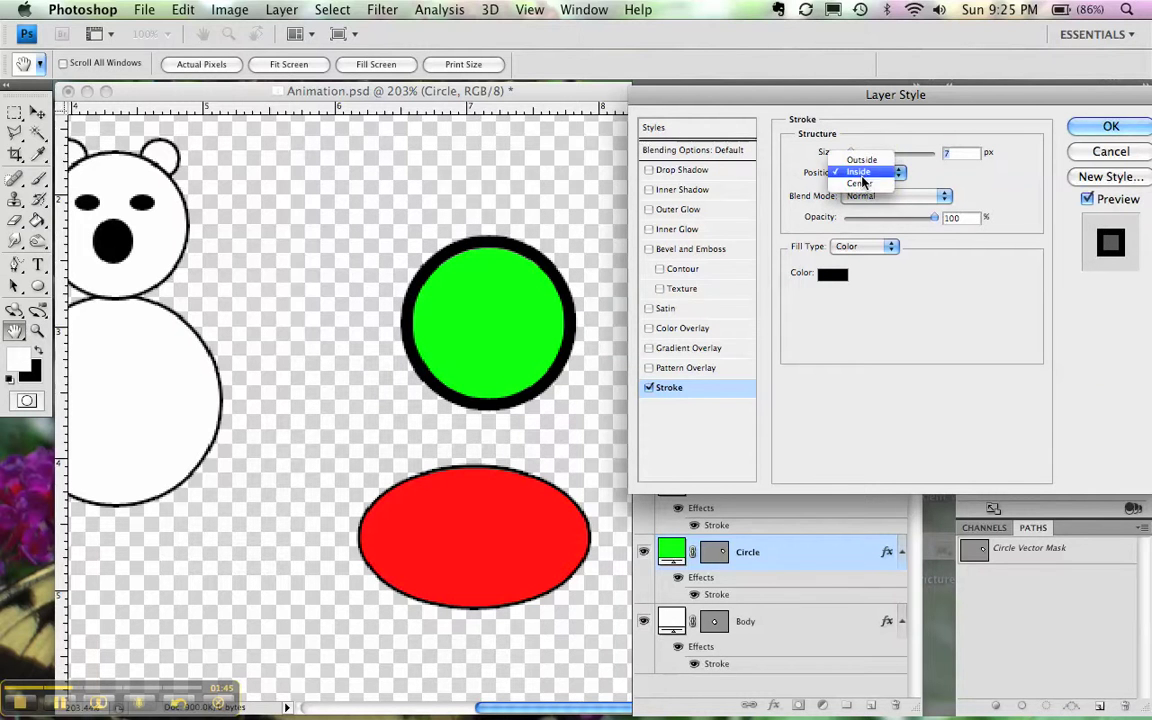
click(862, 185)
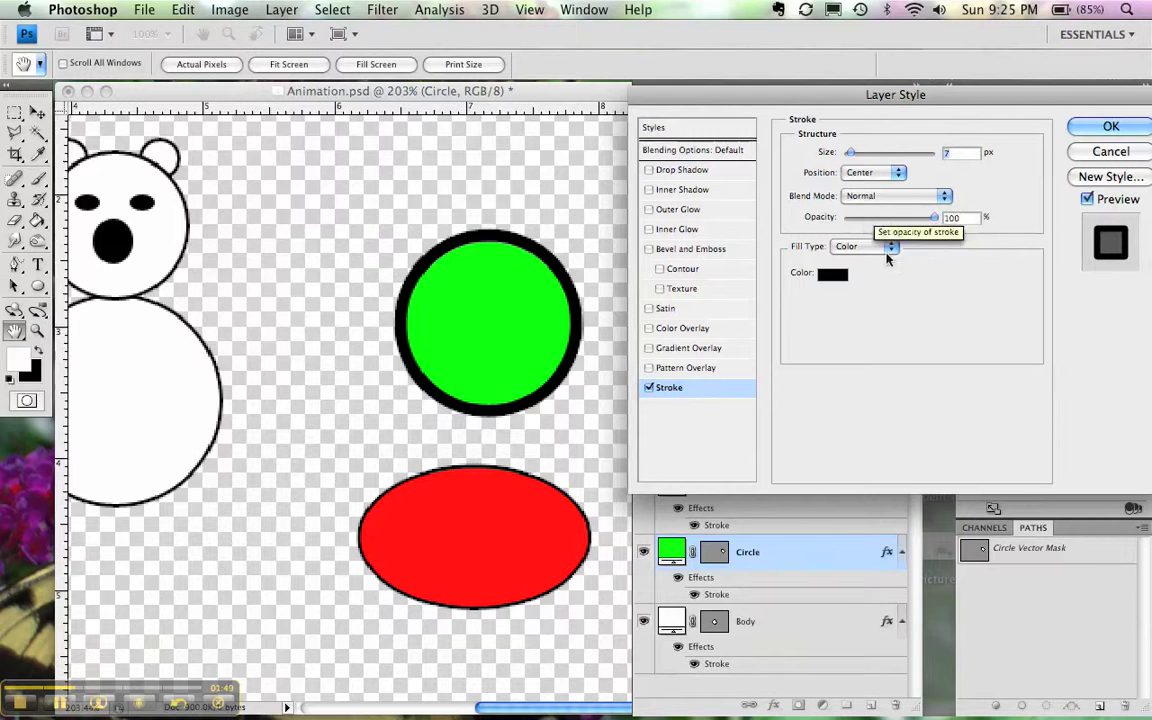
mouse_move(935, 217)
mouse_down()
mouse_move(912, 219)
mouse_move(940, 219)
mouse_up()
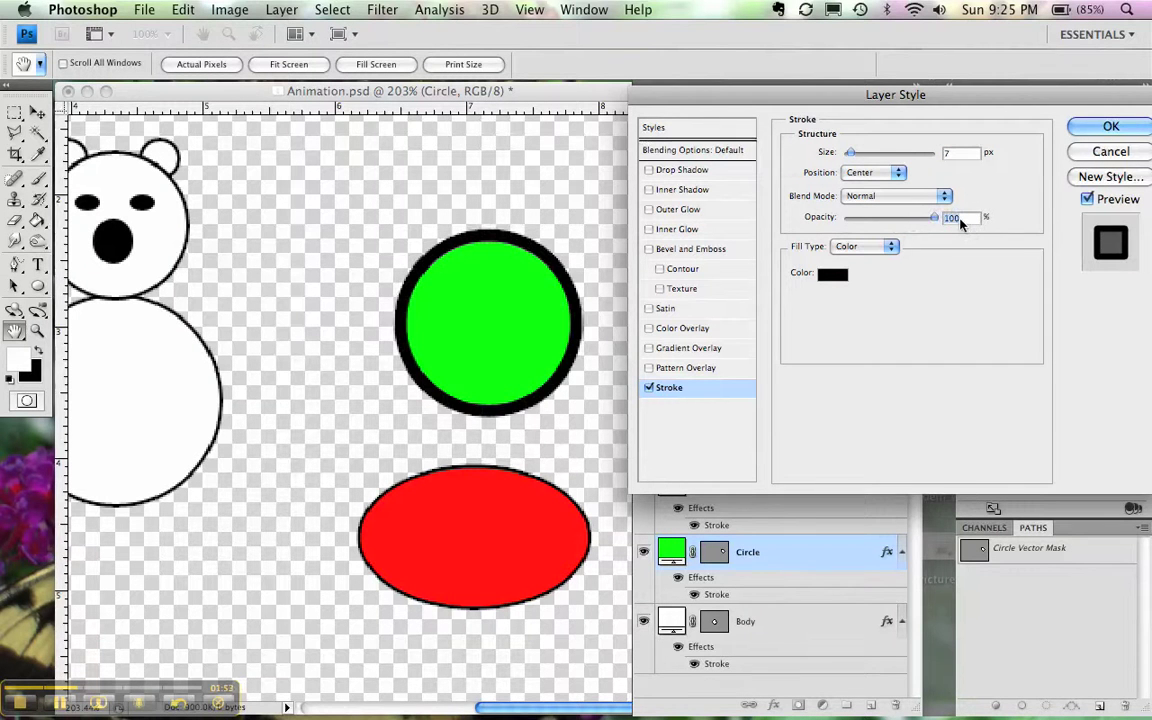
- Try a red stroke colour, then disable the Stroke and confirm the Layer Style
click(826, 278)
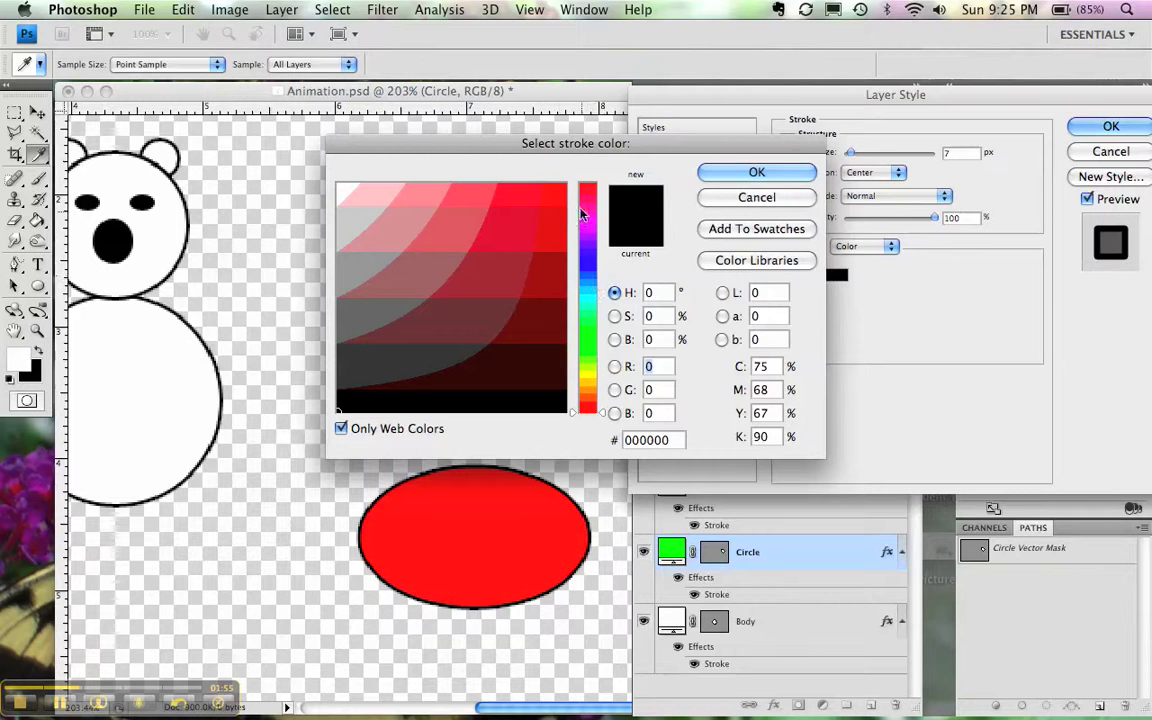
click(559, 189)
click(757, 172)
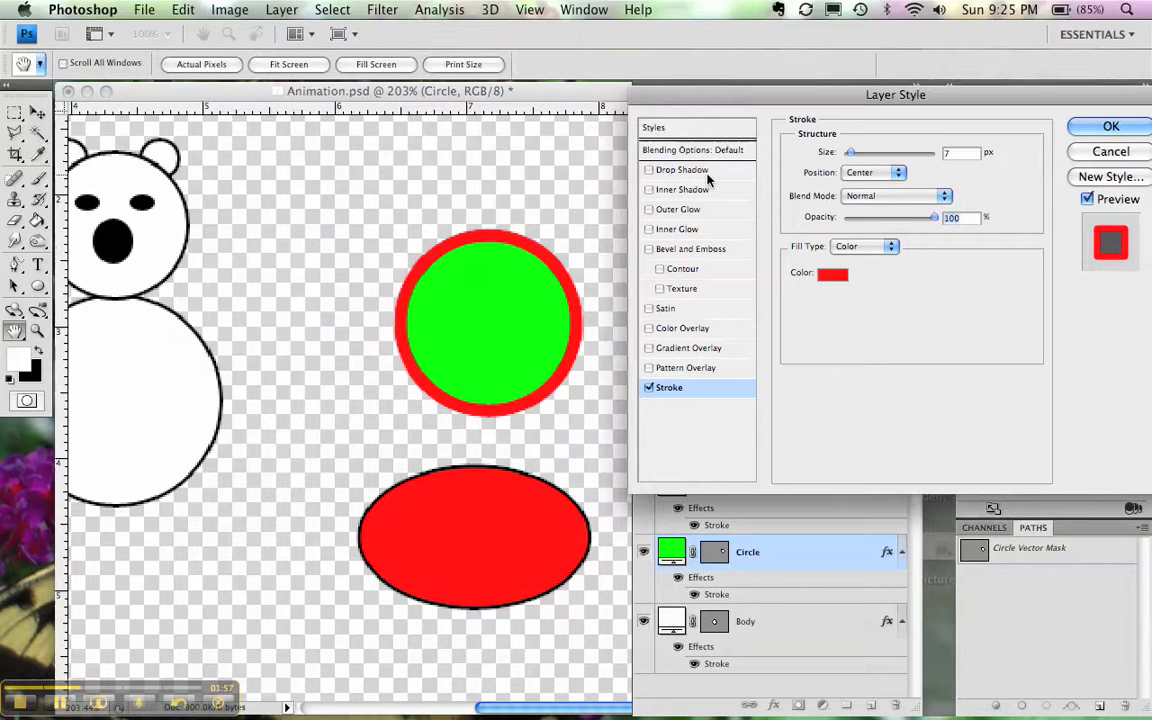
click(649, 388)
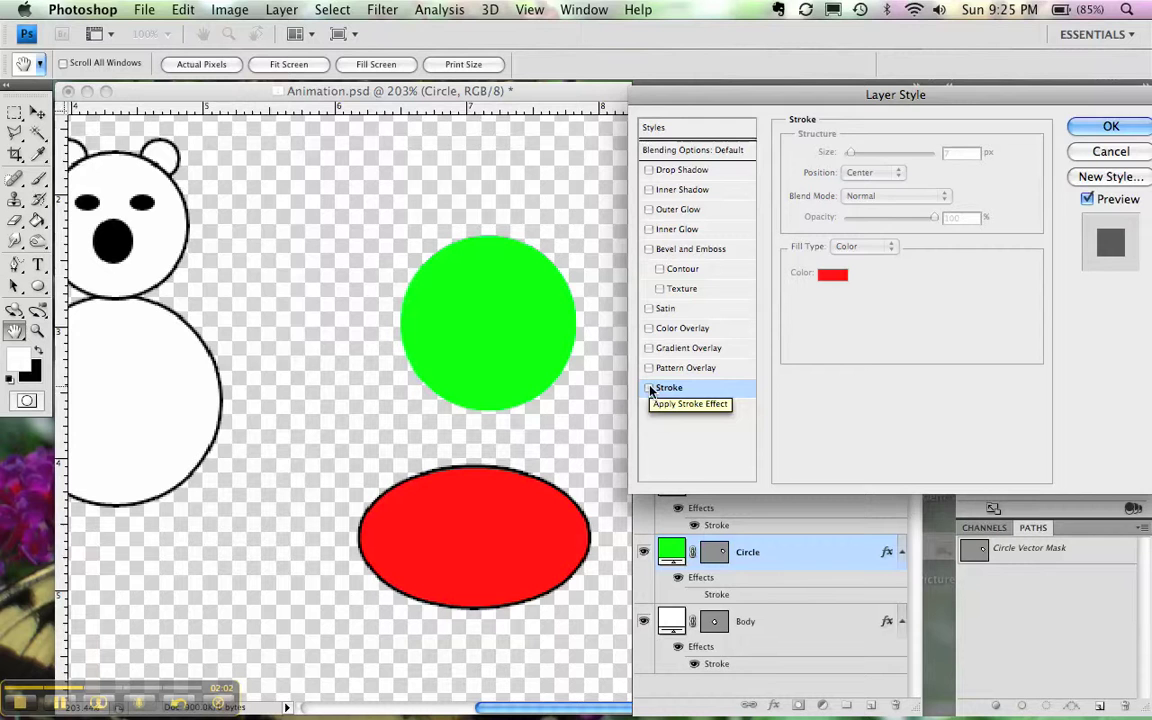
click(1087, 130)
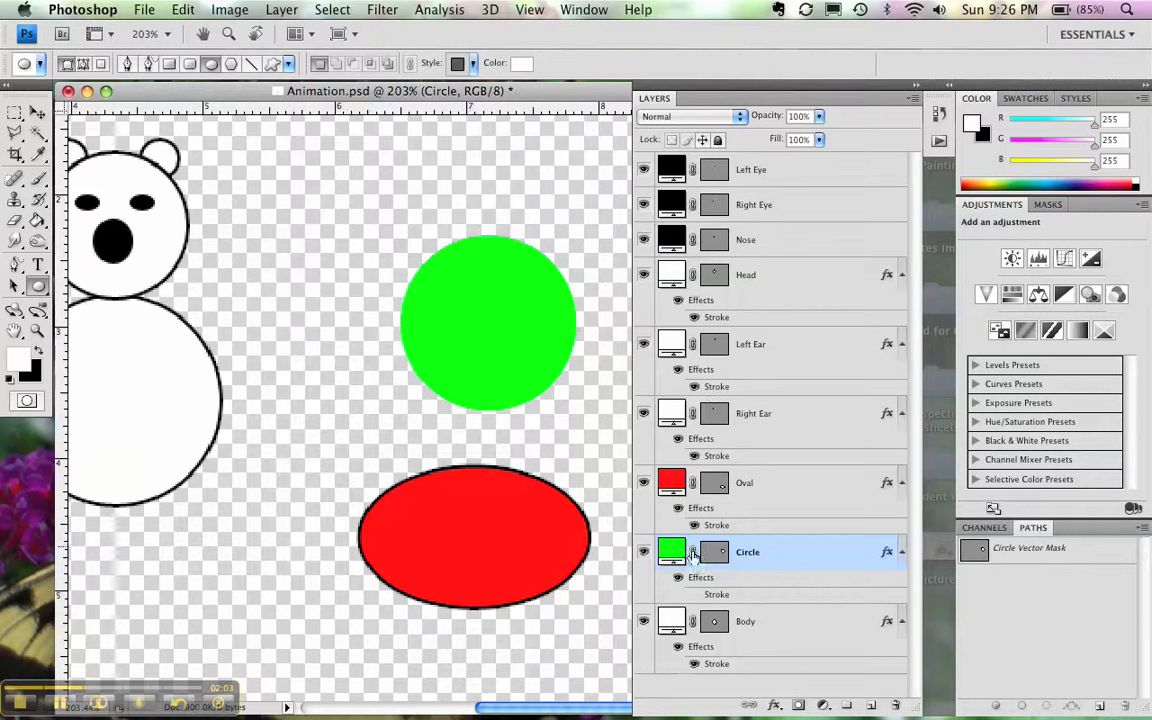
- Delete the Stroke effect from the Oval layer by dragging it to the trash
click(740, 500)
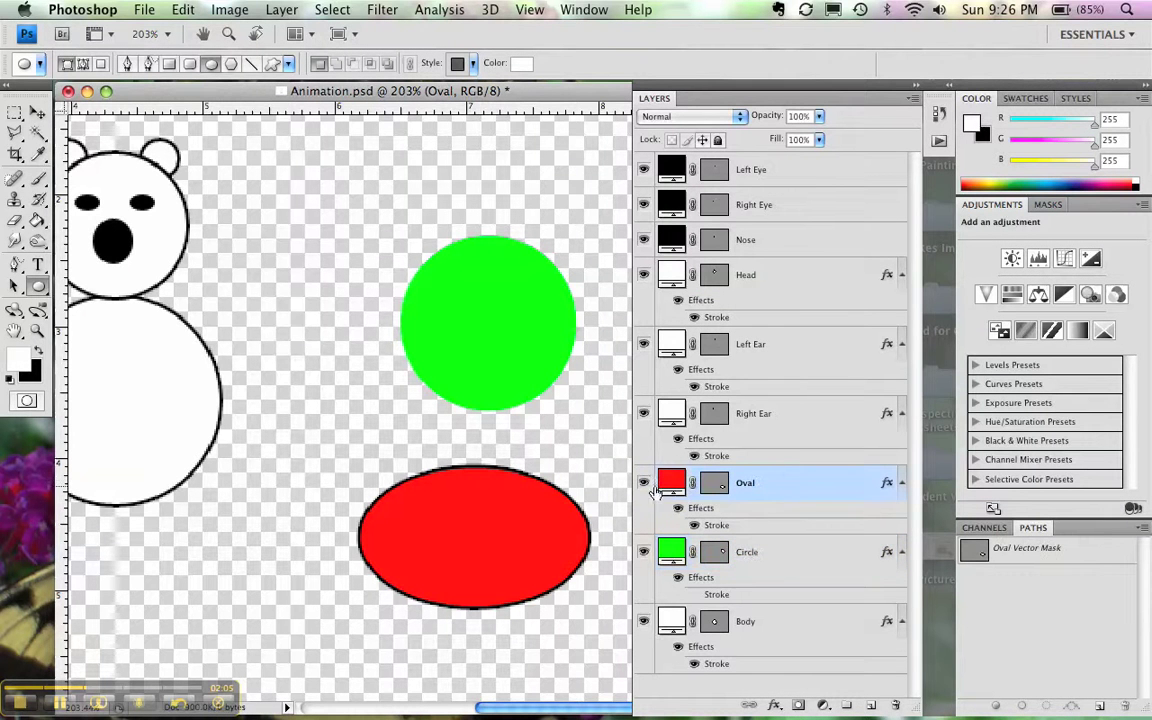
click(643, 482)
click(643, 482)
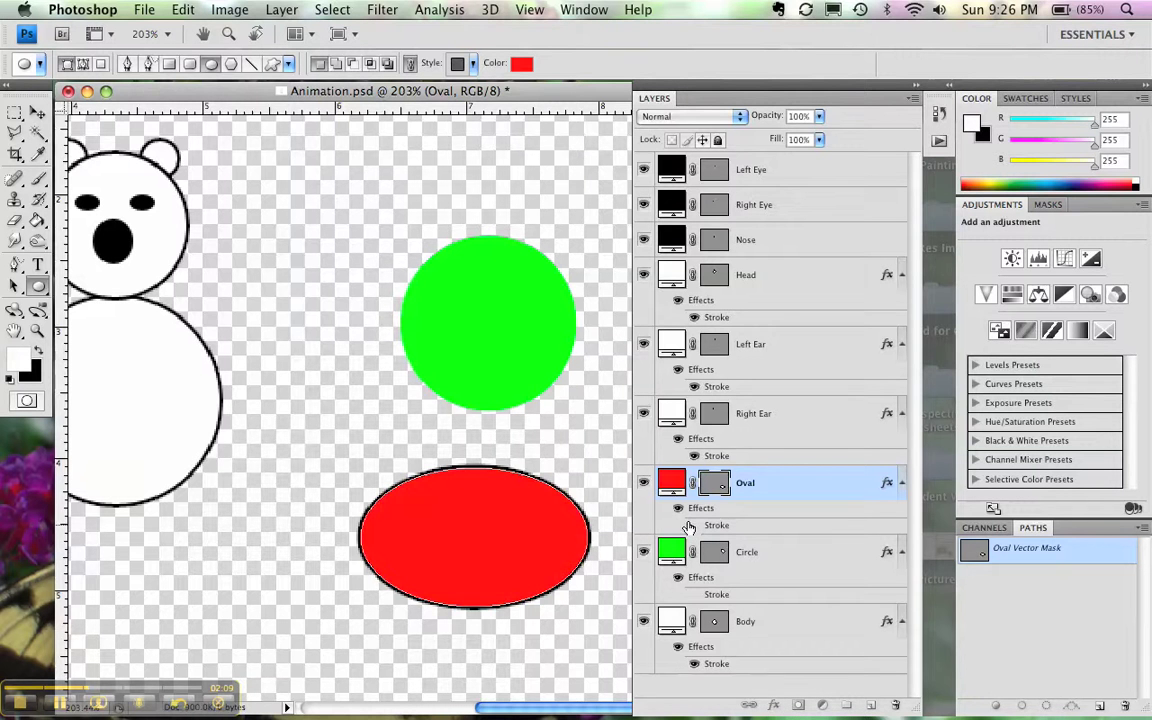
mouse_move(689, 527)
mouse_down()
mouse_move(806, 581)
mouse_move(895, 705)
mouse_up()
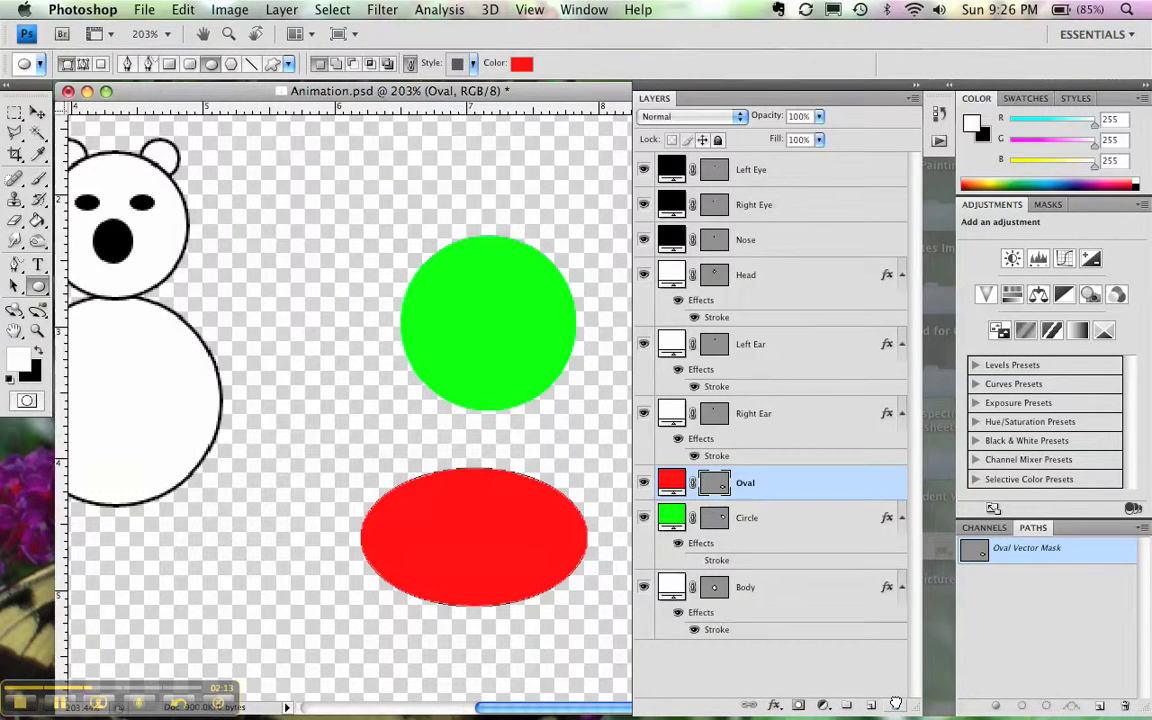
- Switch to the Custom Shape Tool and open the Shape picker with its options menu
click(271, 64)
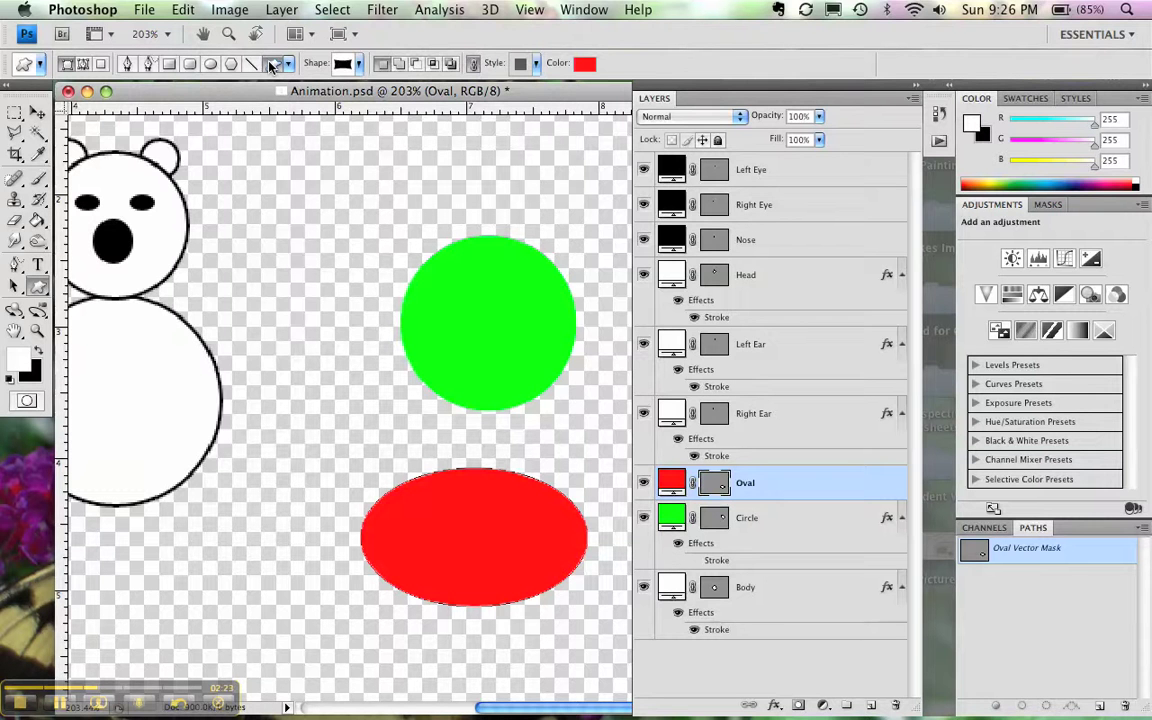
click(36, 286)
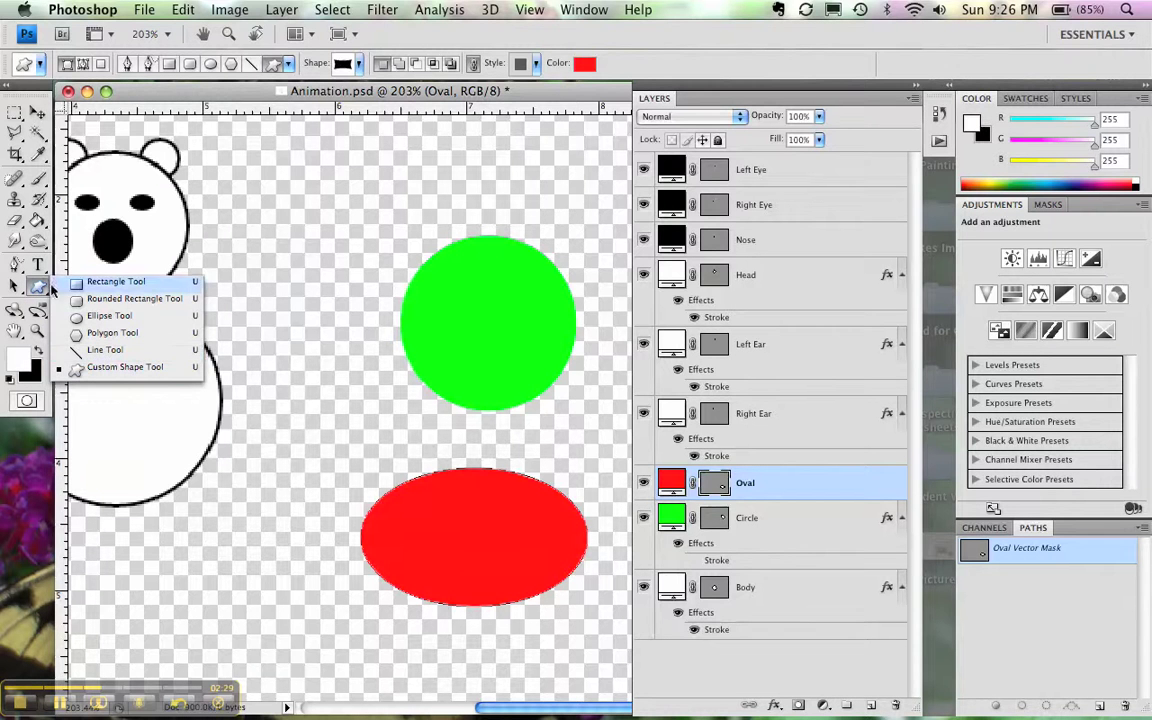
click(318, 66)
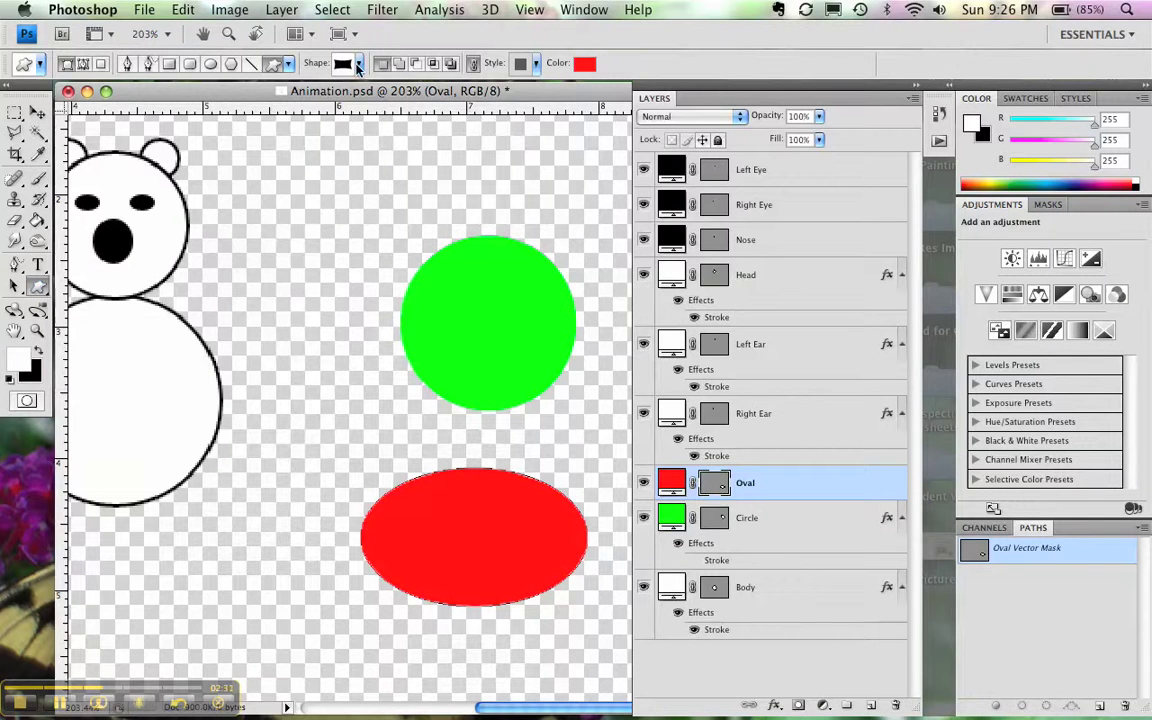
click(359, 64)
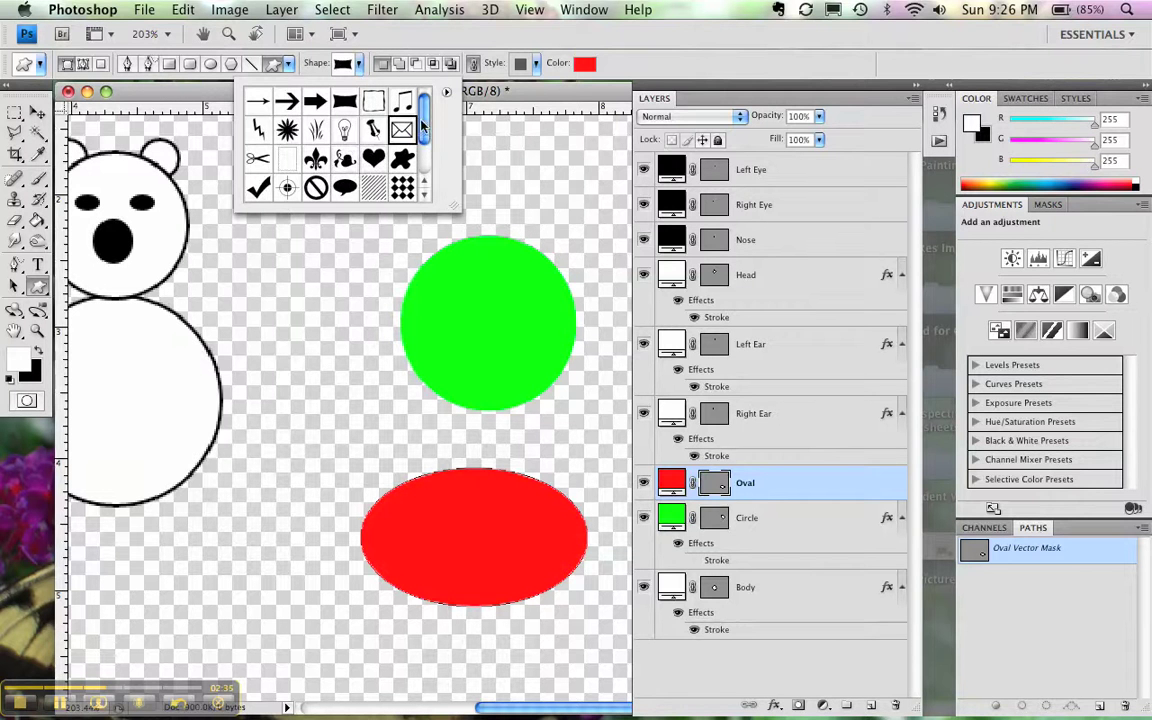
drag(421, 125, 420, 75)
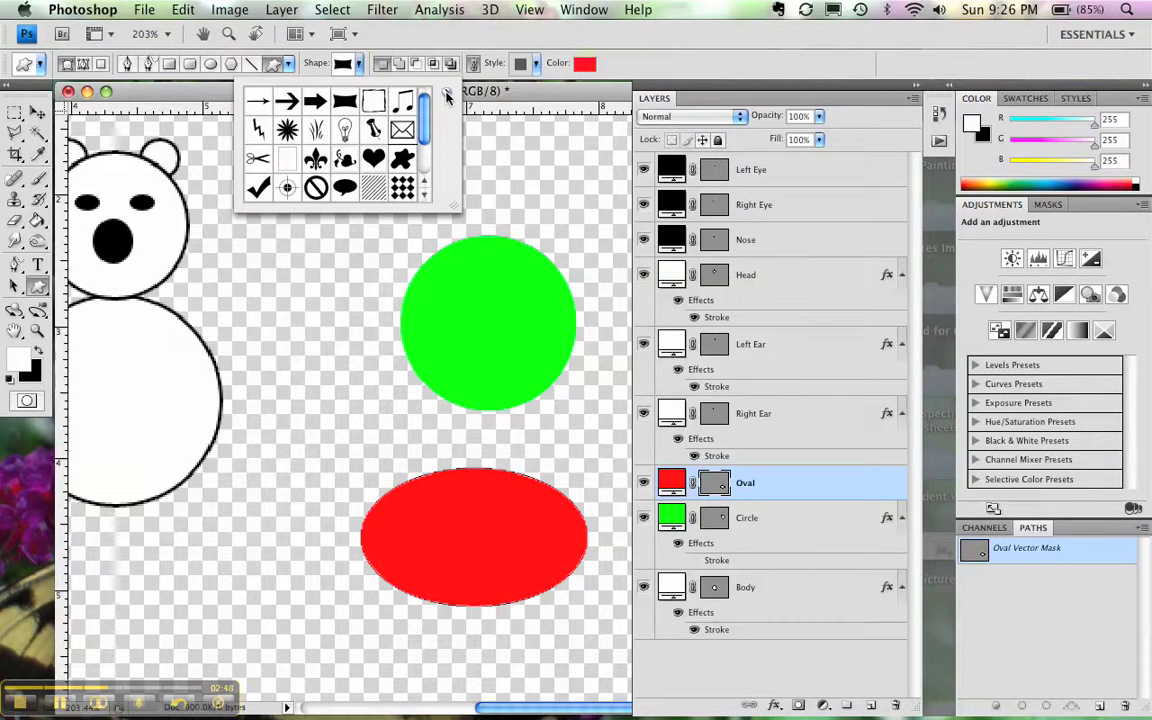
click(447, 93)
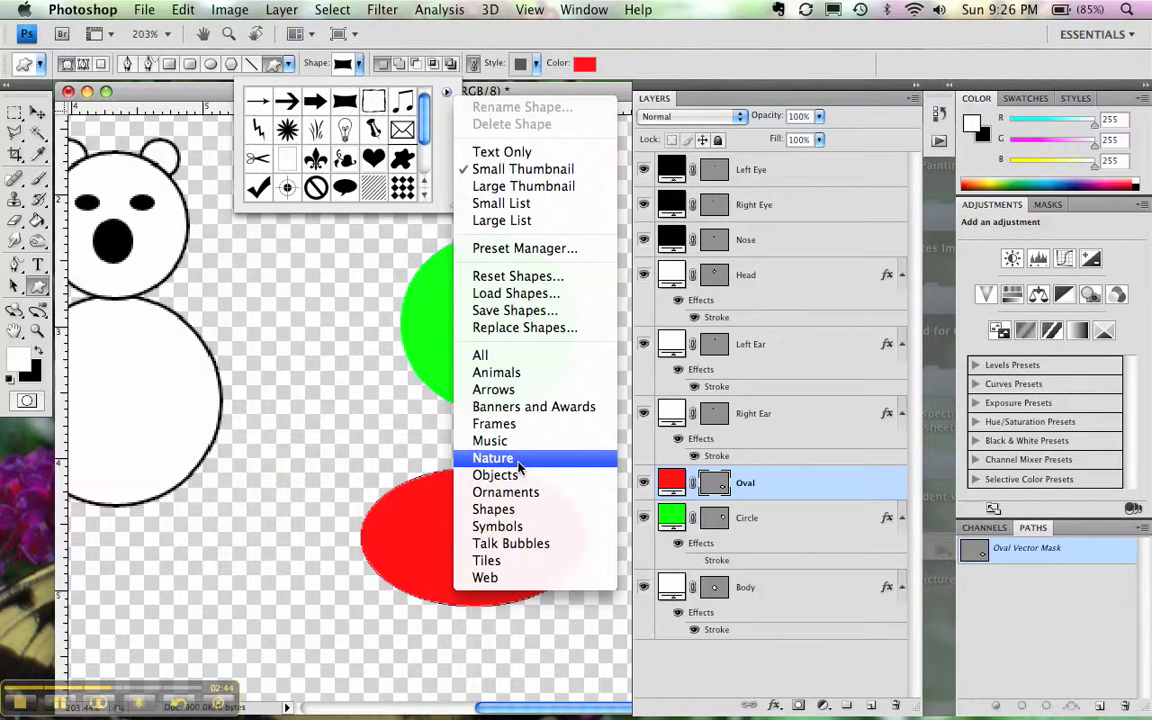
- Append the Nature shape set to the custom shapes and browse the new shapes
click(518, 458)
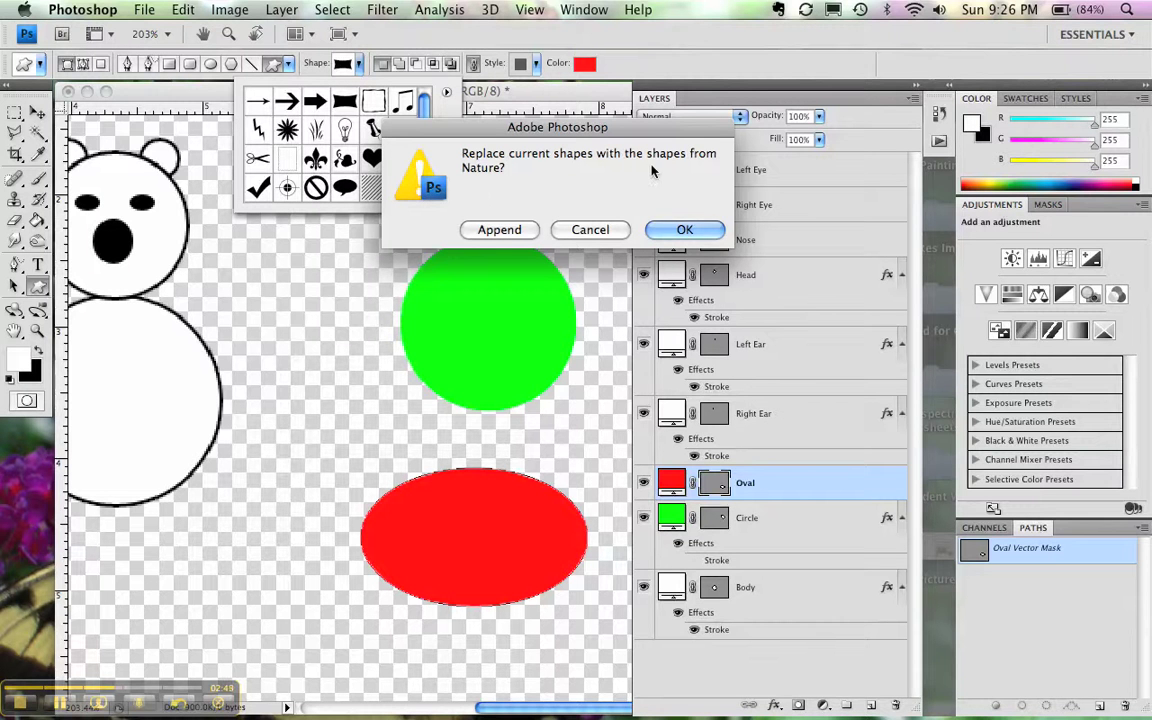
click(502, 230)
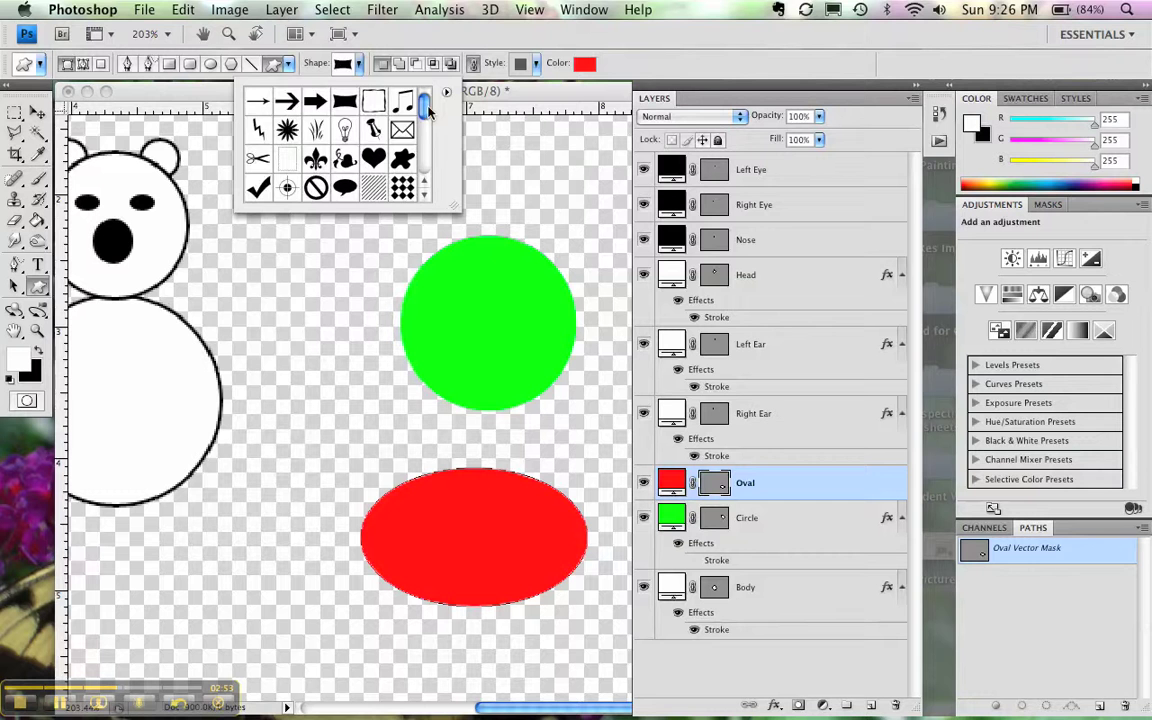
drag(427, 110, 396, 142)
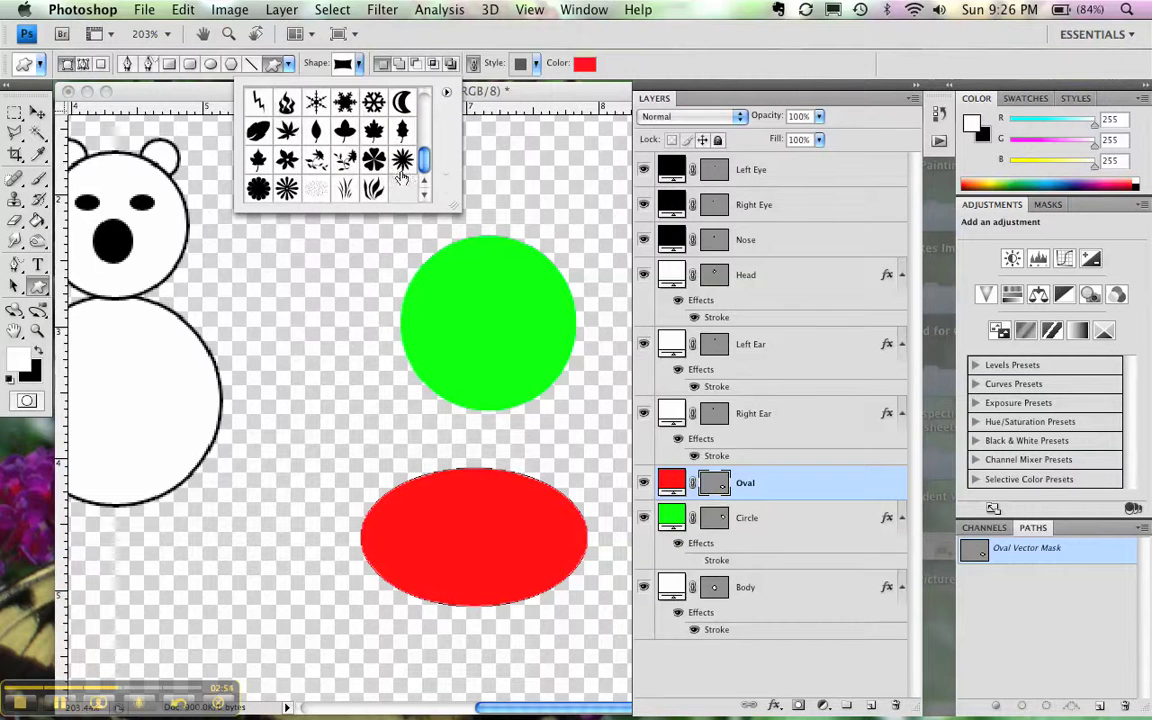
click(447, 94)
click(447, 94)
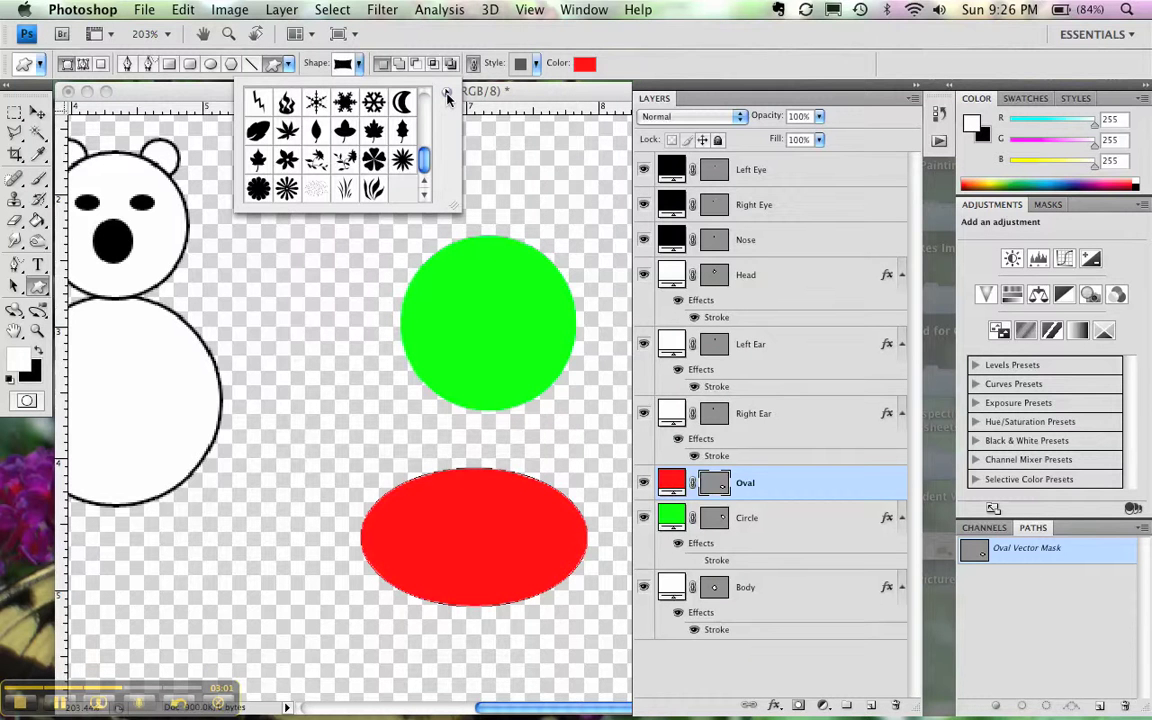
click(447, 94)
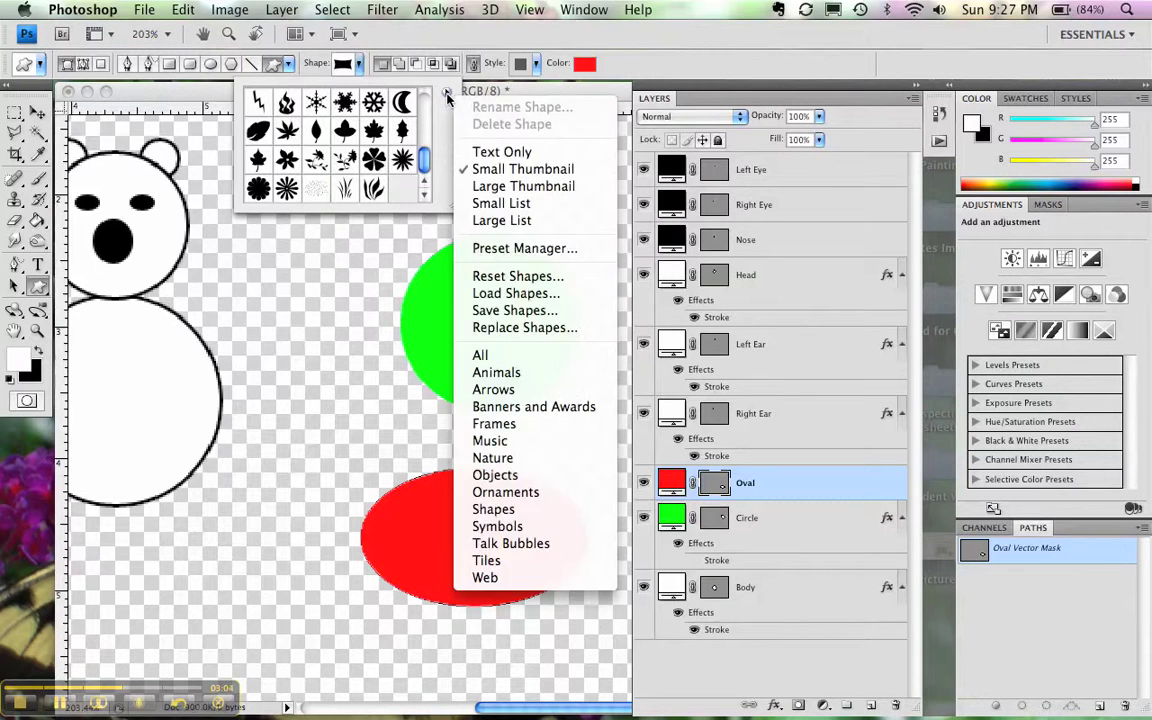
click(447, 94)
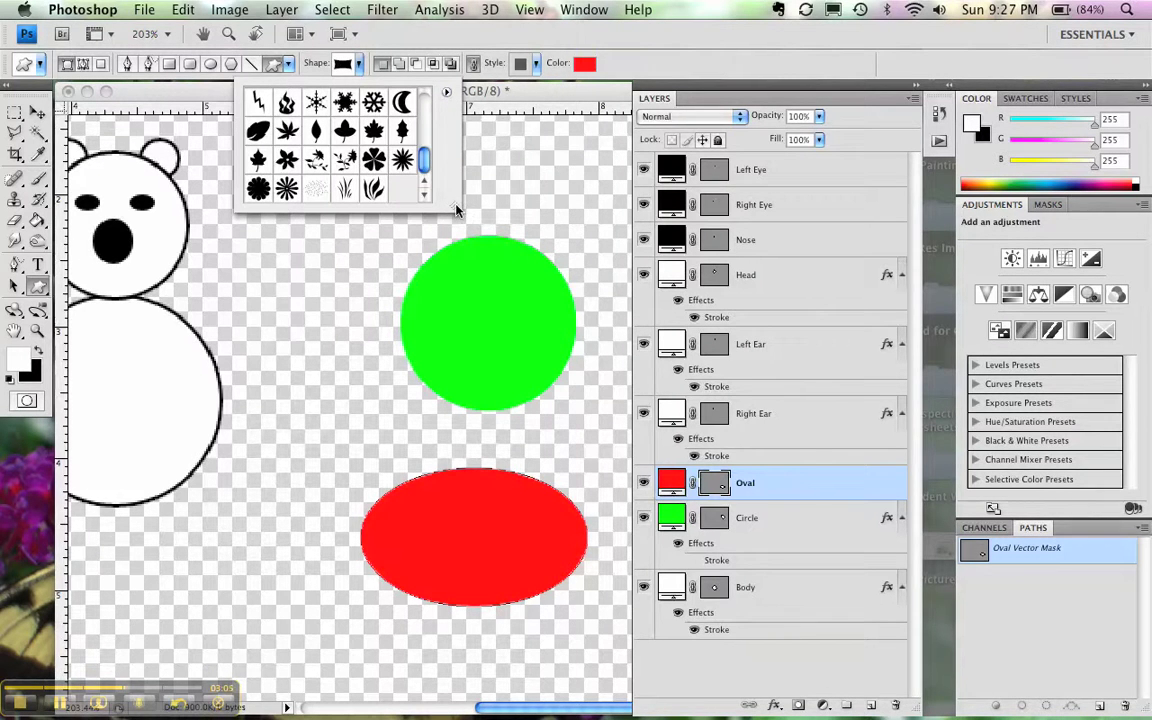
- With the Direct Selection Tool, drag the green circle up-left and select its anchor points
click(146, 308)
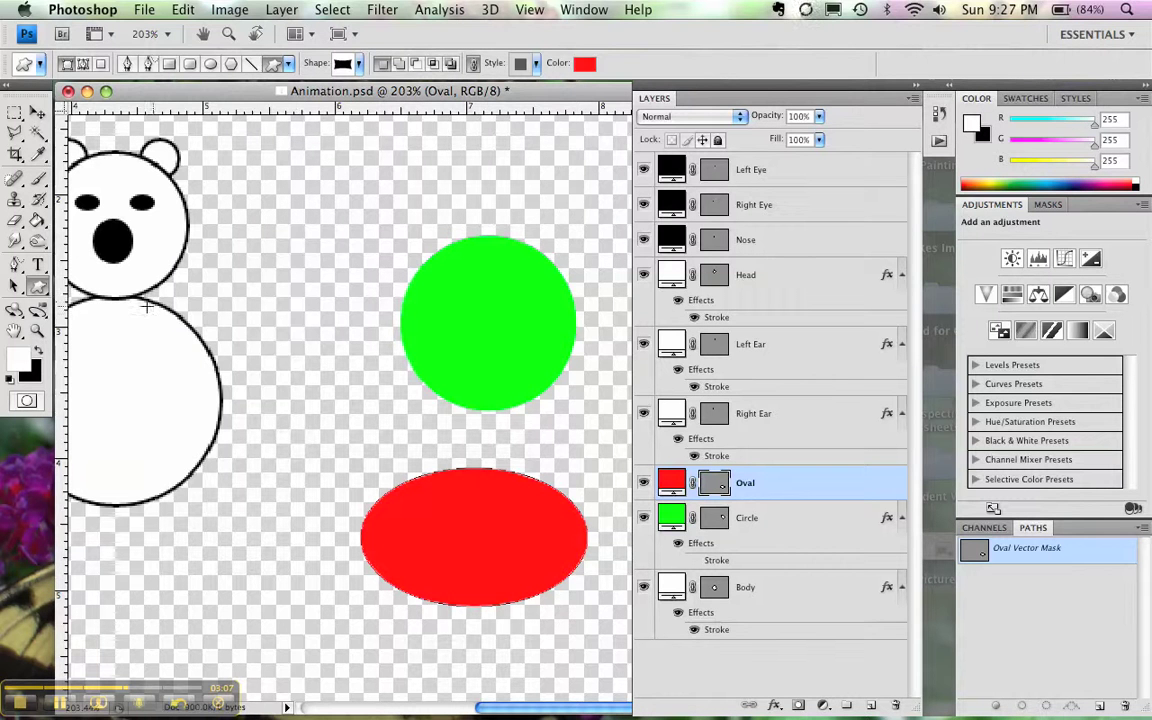
drag(15, 285, 50, 295)
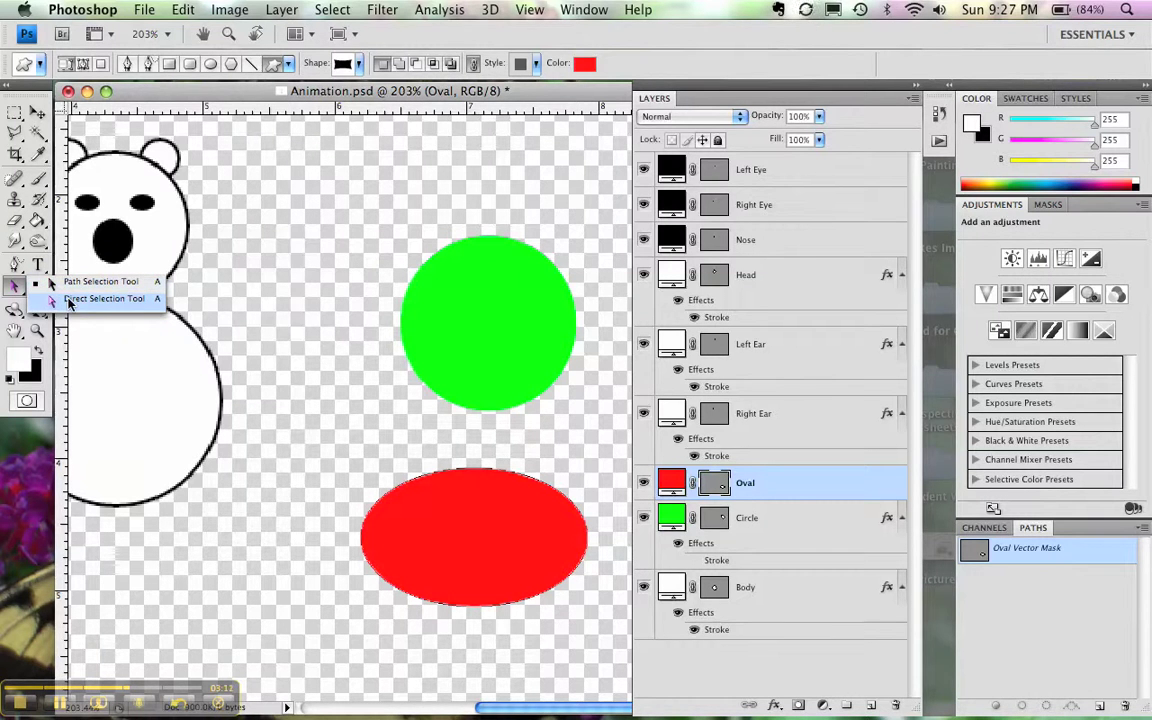
click(68, 300)
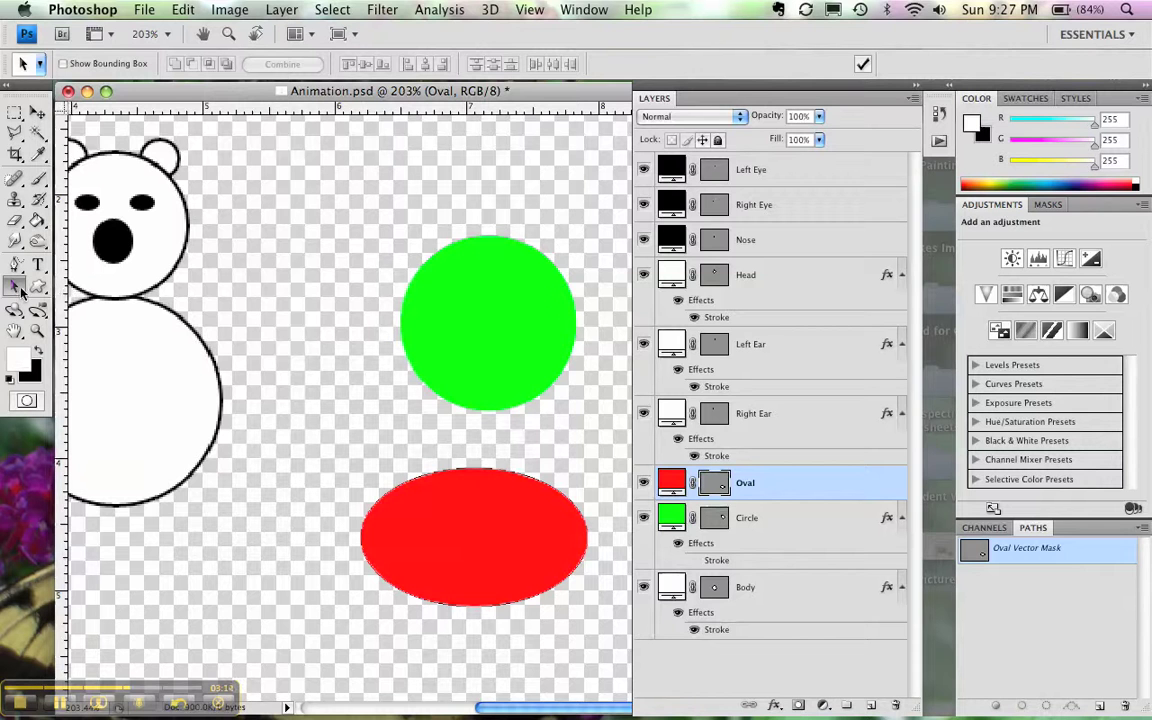
click(512, 341)
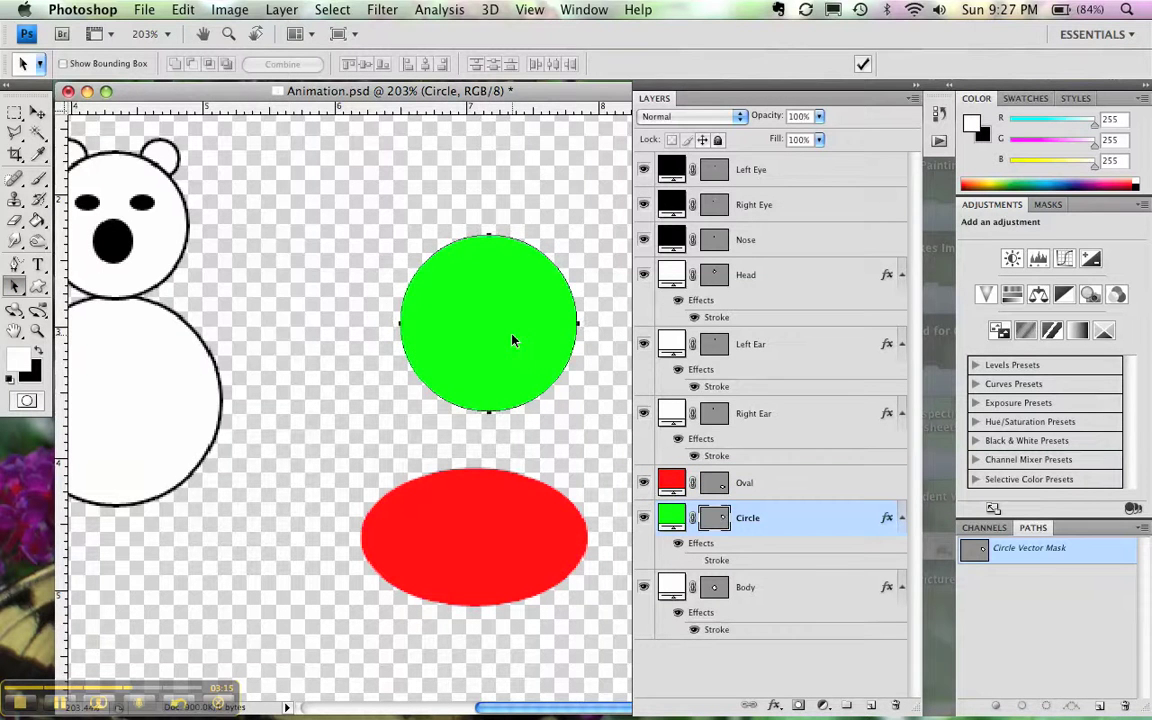
drag(512, 341, 483, 287)
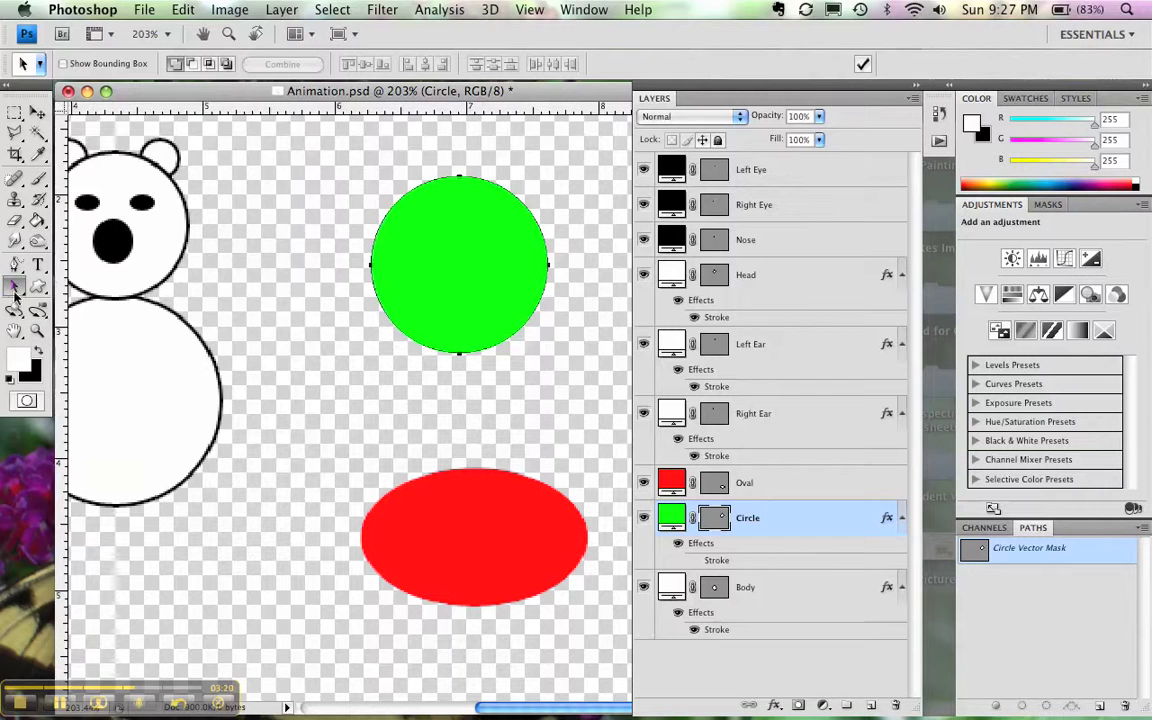
drag(20, 295, 70, 301)
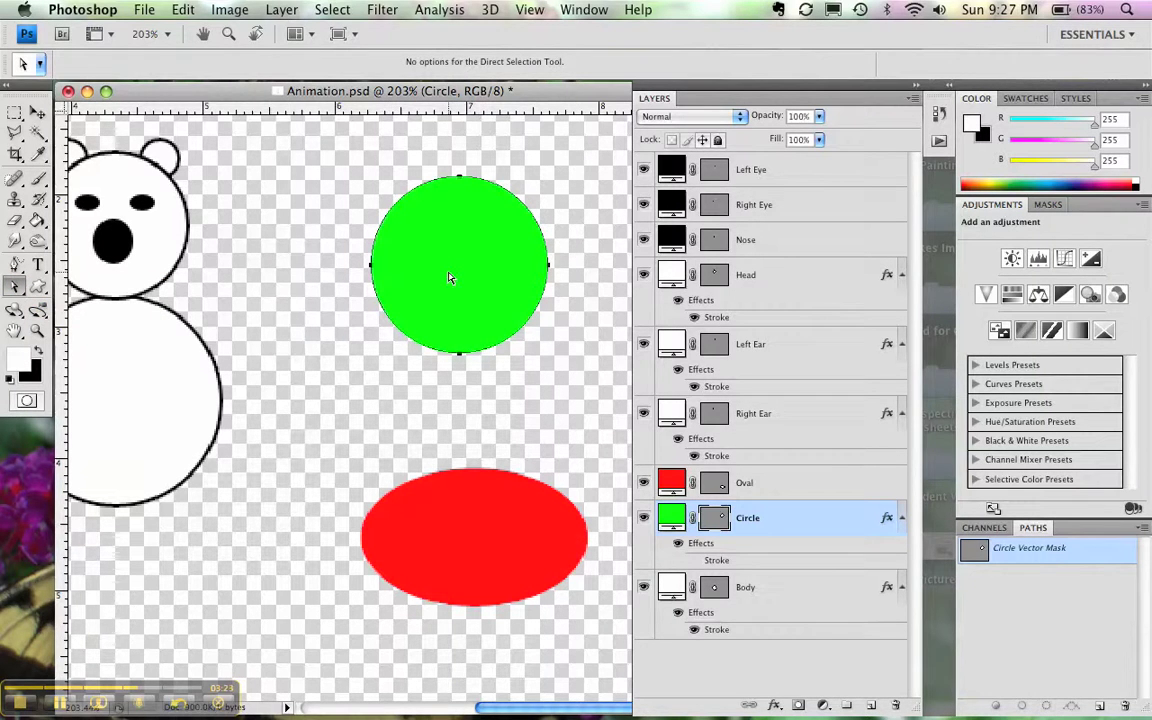
drag(449, 278, 514, 343)
- Pull the circle's right anchor out, its left anchor far left, and drag the lower-left curve down
mouse_move(547, 221)
mouse_down()
mouse_move(596, 226)
mouse_move(560, 190)
mouse_move(547, 203)
mouse_up()
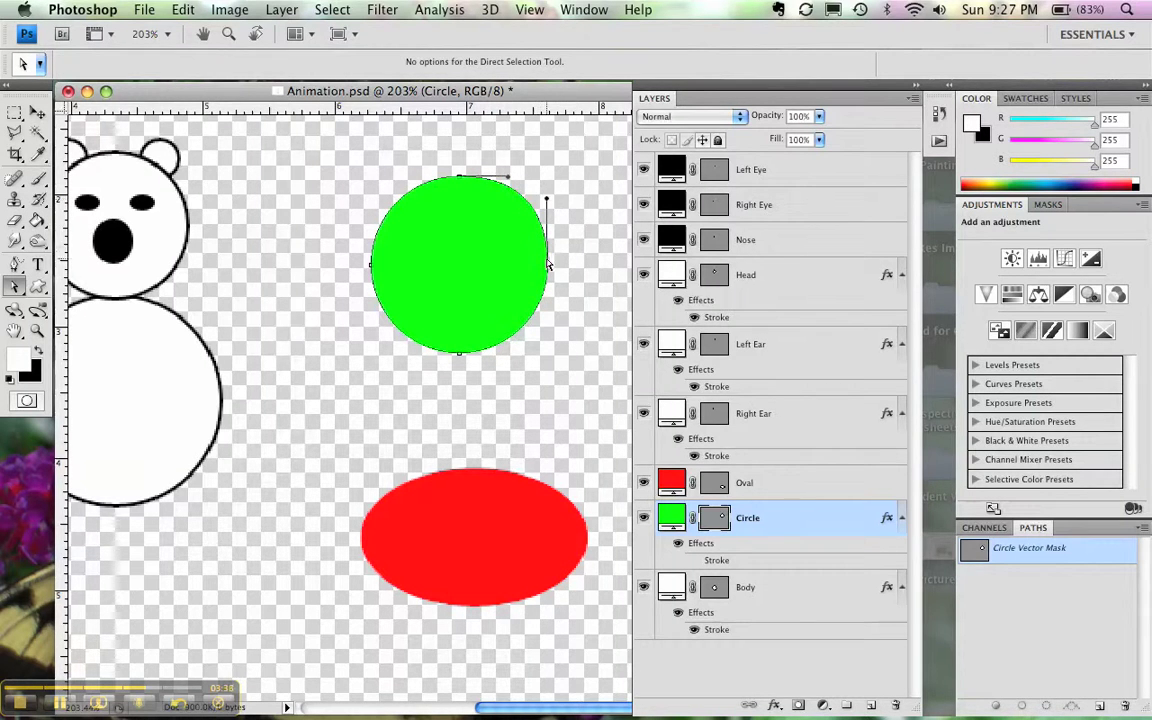
click(549, 268)
drag(550, 269, 611, 268)
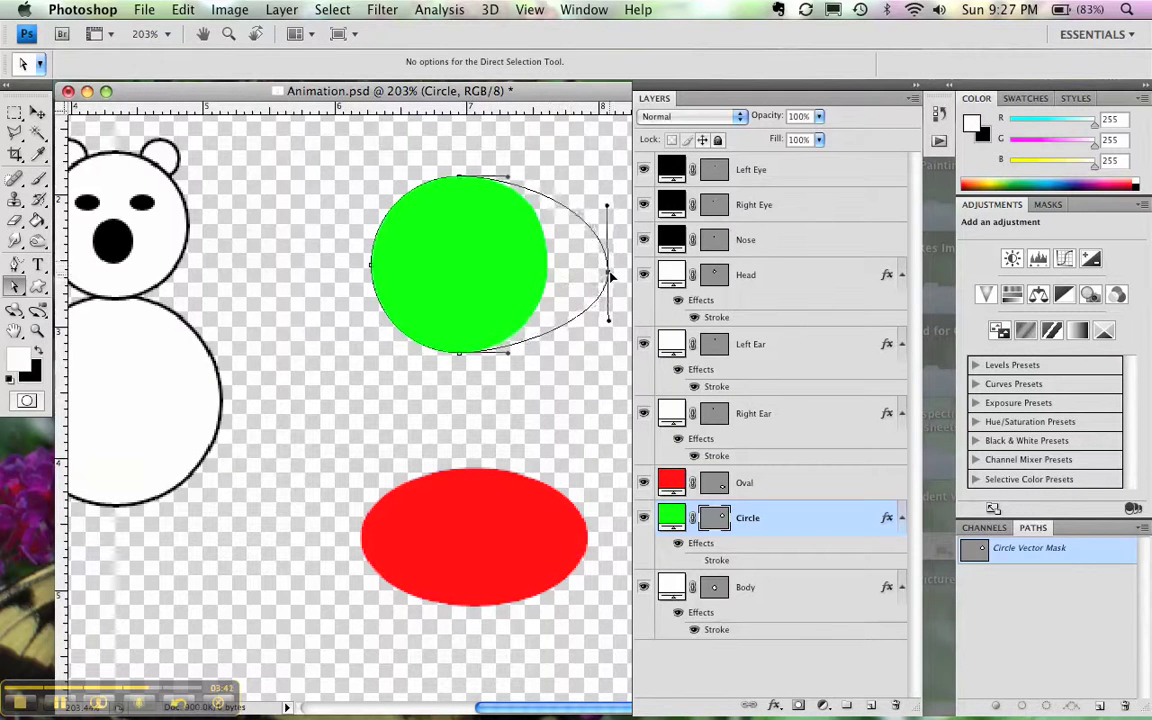
click(371, 270)
drag(371, 270, 264, 262)
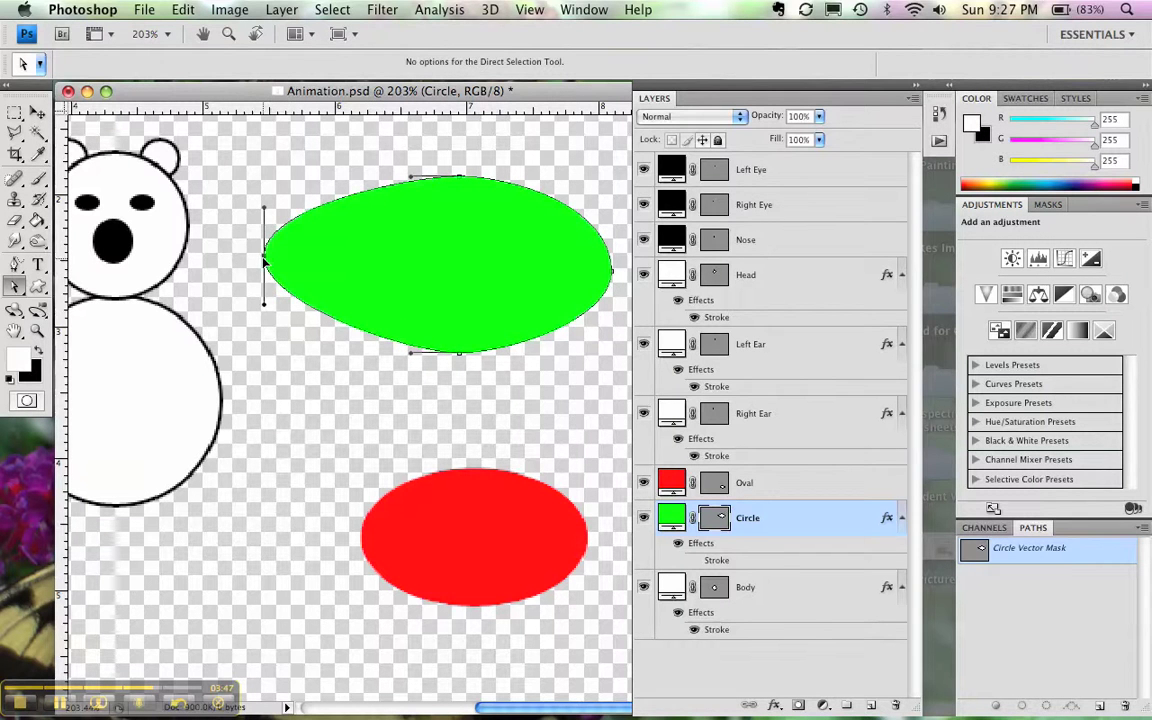
mouse_move(265, 213)
mouse_down()
mouse_move(288, 216)
mouse_move(265, 244)
mouse_move(264, 189)
mouse_up()
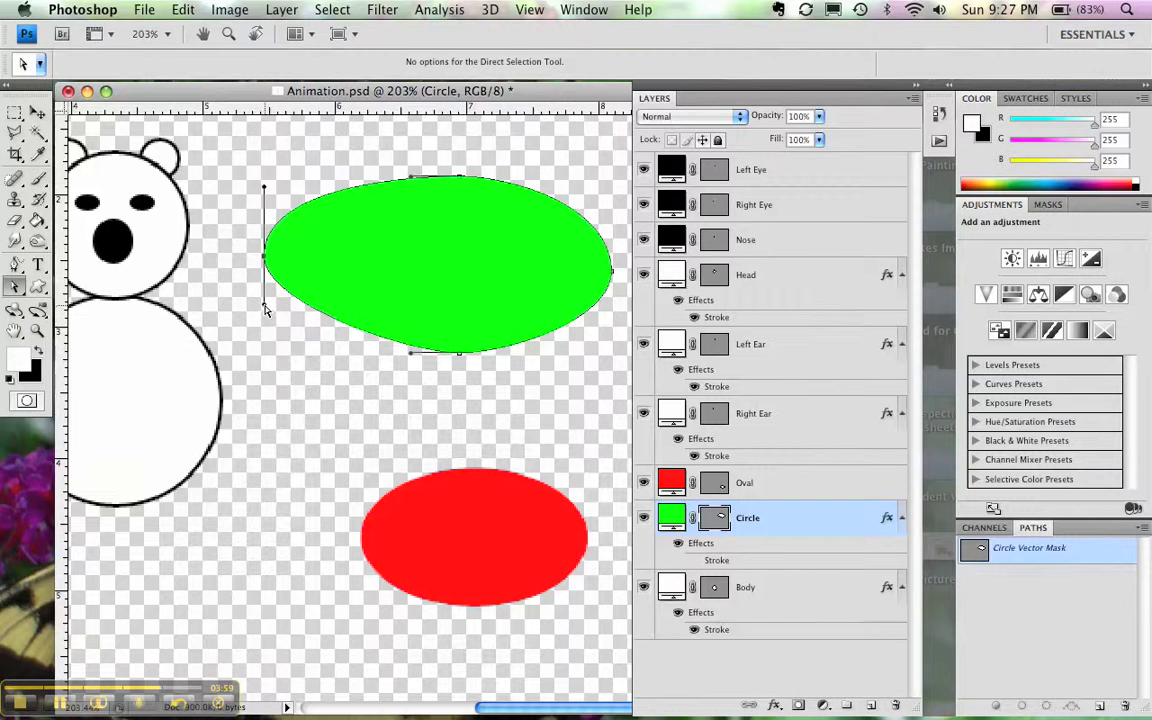
drag(265, 311, 261, 551)
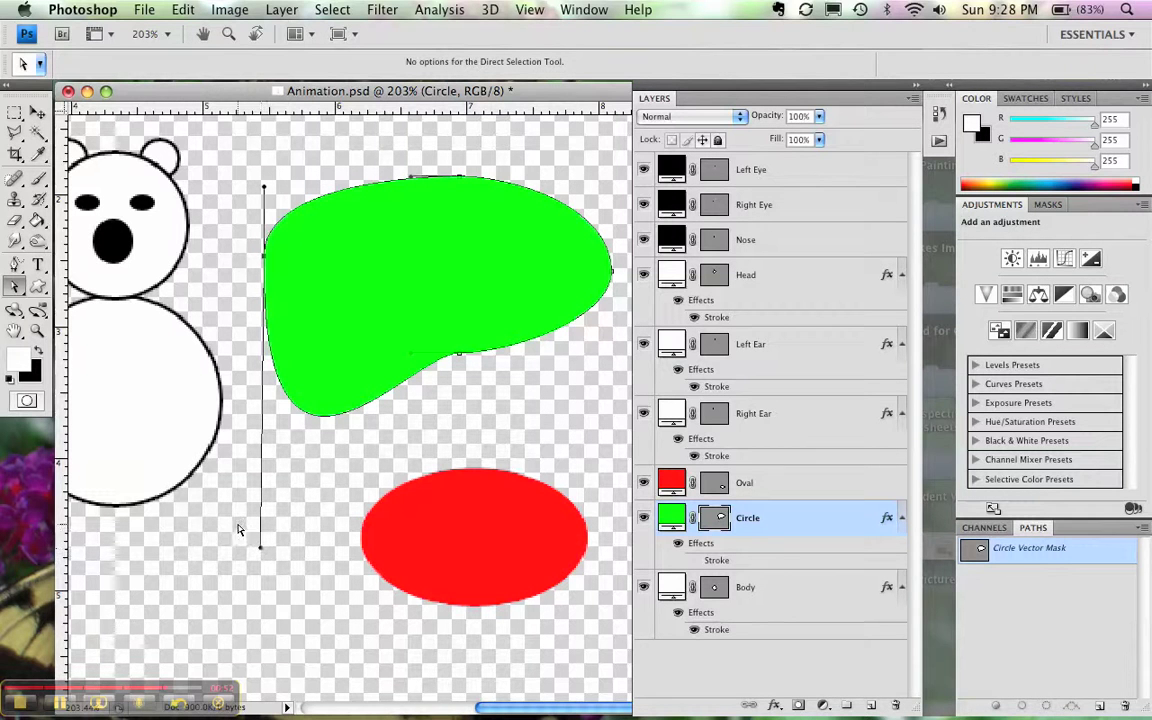
click(15, 264)
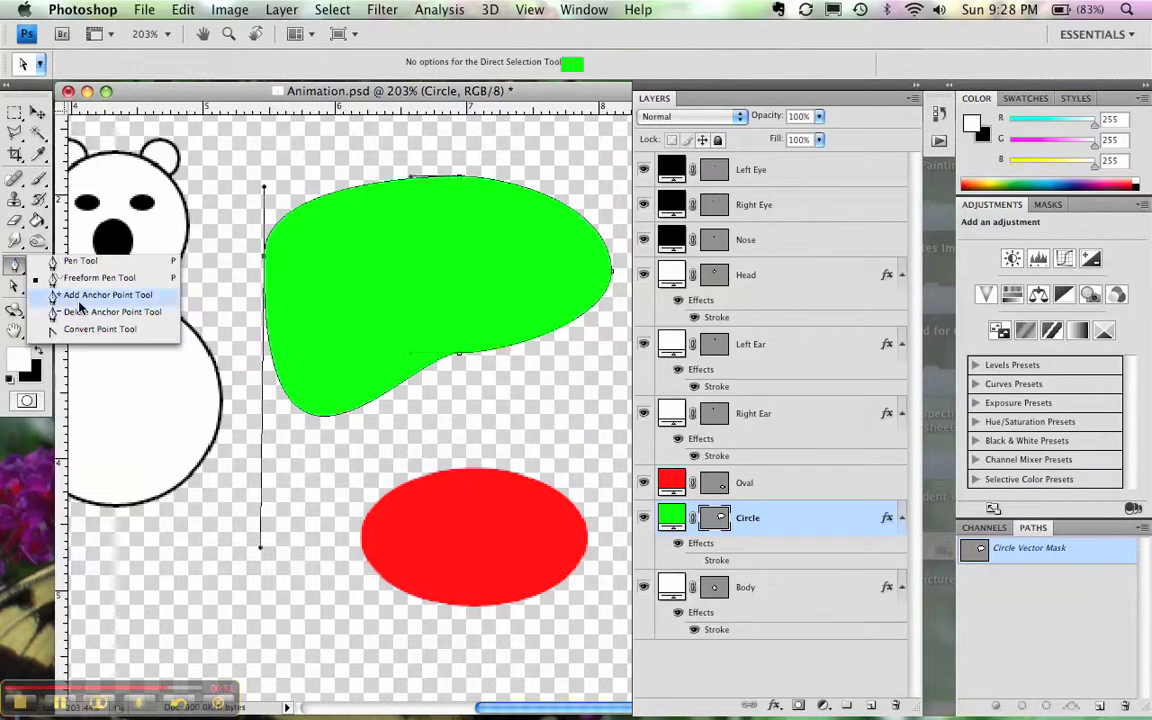
- Use the Convert Point Tool on the green Circle's bottom anchor to curve its underside into a bean-like dent
click(91, 330)
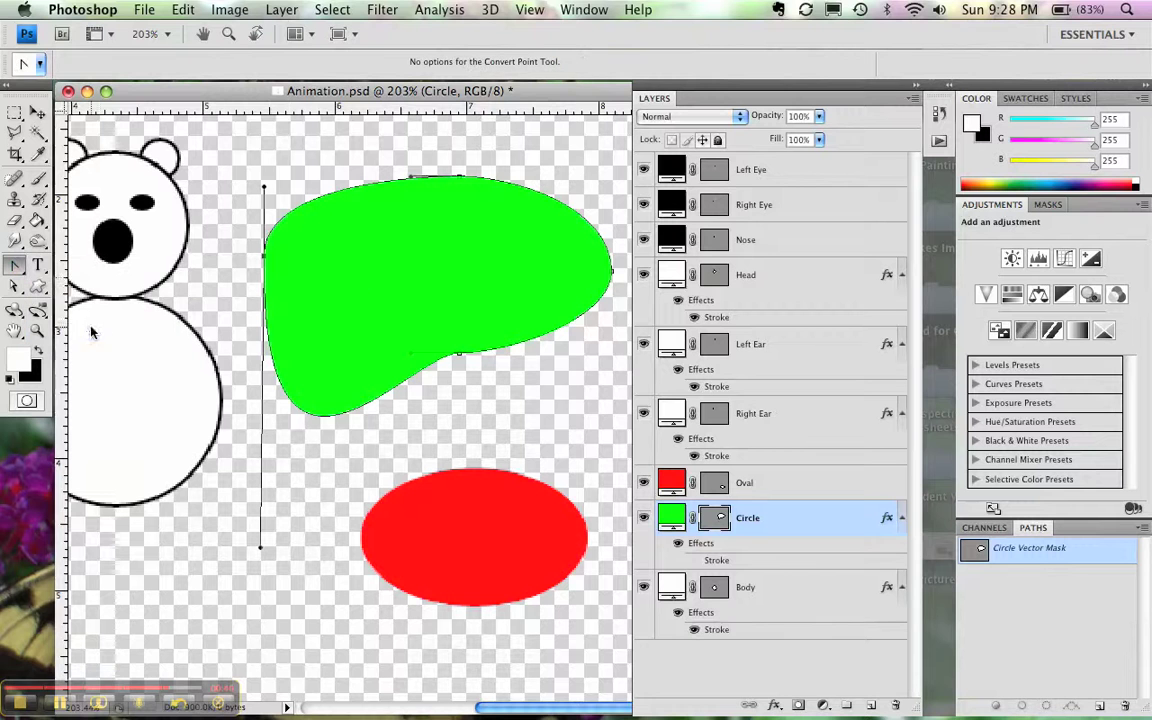
click(460, 357)
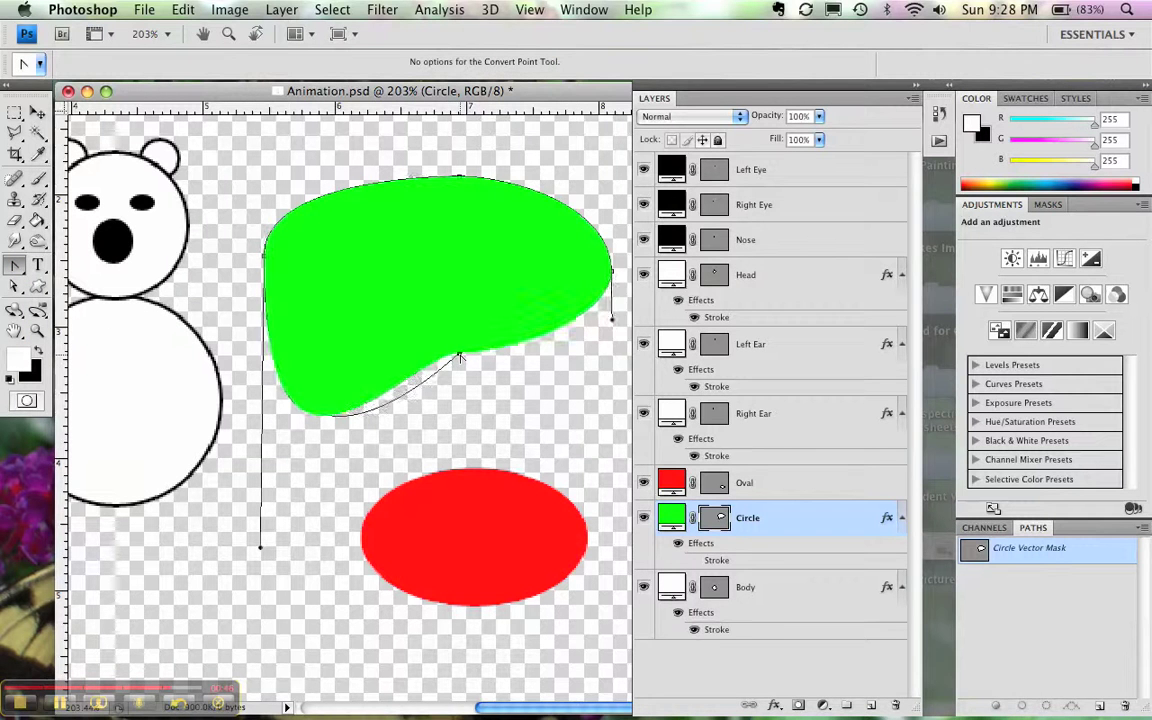
drag(460, 357, 354, 330)
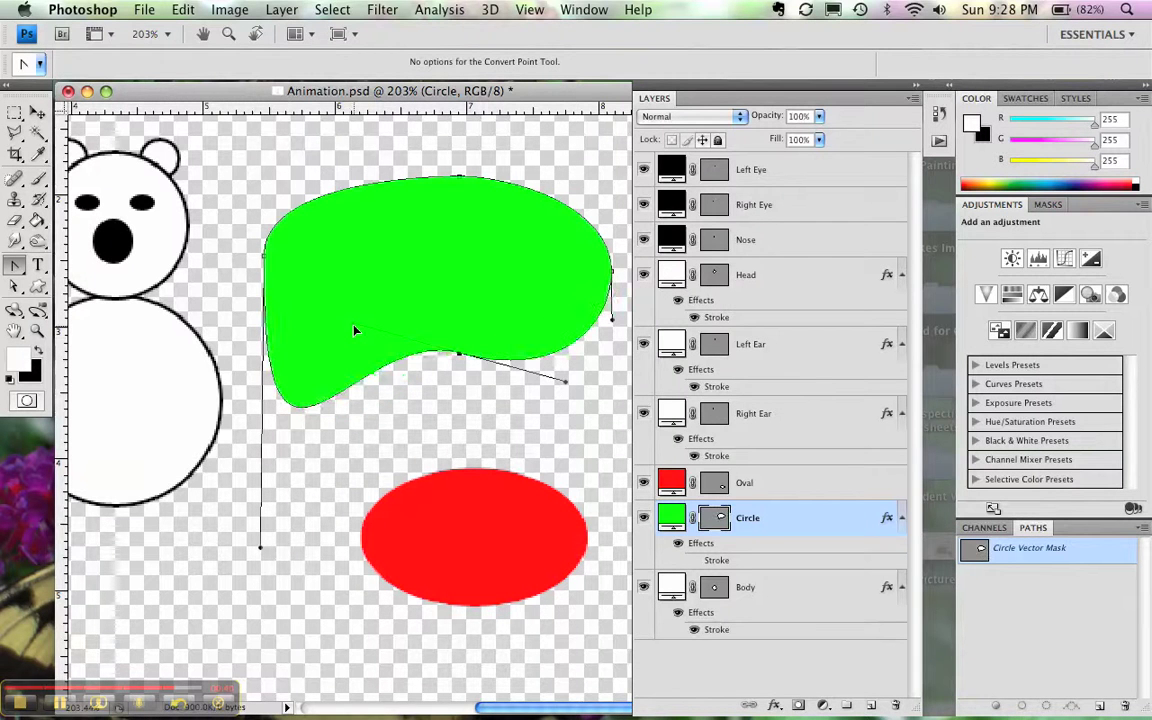
click(423, 424)
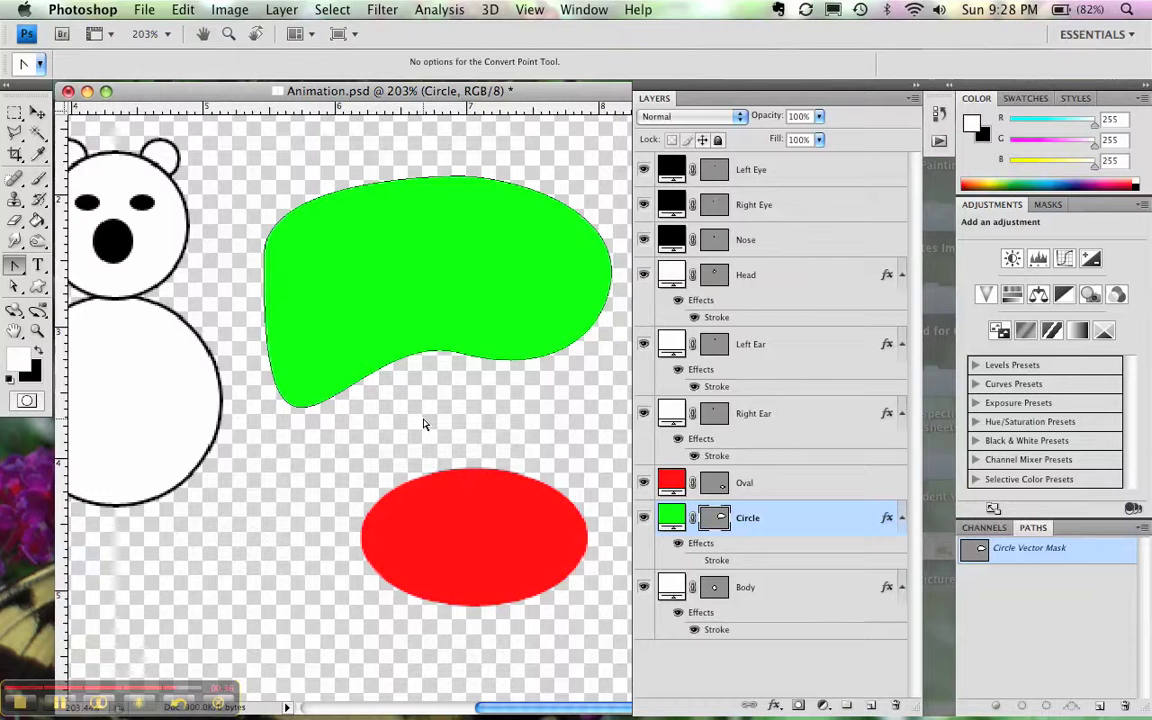